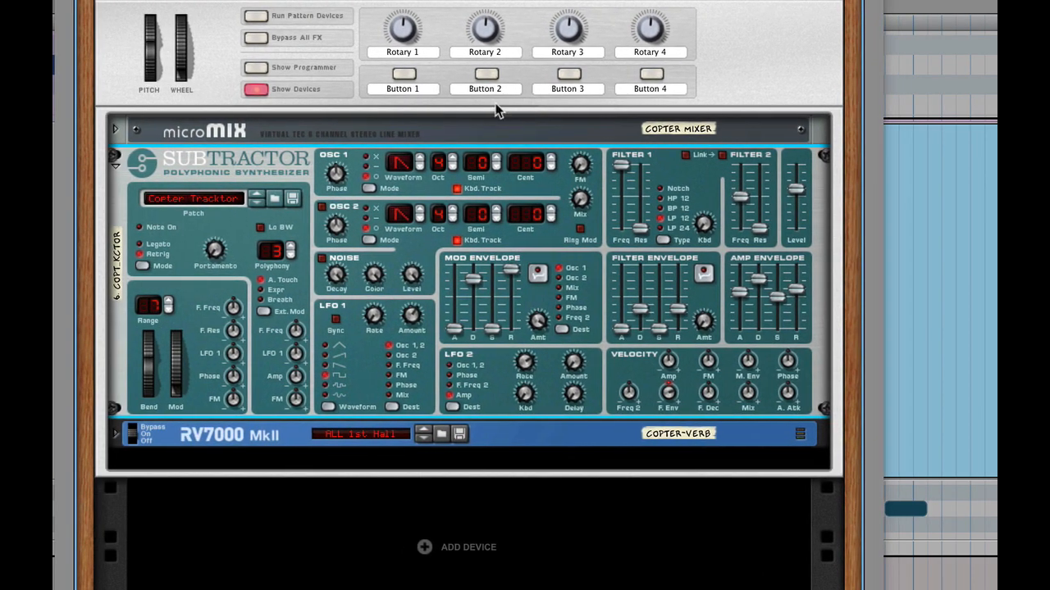
Play the session while adjusting the Subtractor's Filter 1 frequency and LFO 1 rate
{"action": "key", "text": "space"}
{"action": "mouse_move", "coordinate": [621, 170]}
{"action": "left_mouse_down"}
{"action": "mouse_move", "coordinate": [622, 221]}
{"action": "mouse_move", "coordinate": [628, 170]}
{"action": "left_mouse_up"}
{"action": "key", "text": "space"}
{"action": "key", "text": "space"}
{"action": "left_click_drag", "start_coordinate": [370, 324], "coordinate": [379, 279]}
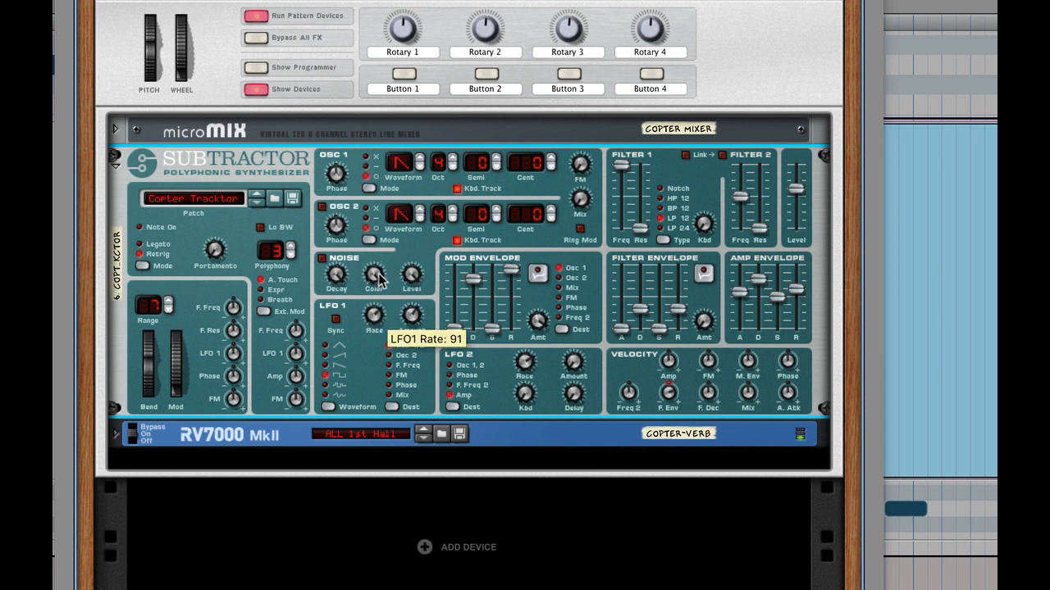
Play the session again while adjusting the LFO 1 rate and LFO 2 amount knobs
{"action": "key", "text": "space"}
{"action": "left_click_drag", "start_coordinate": [372, 316], "coordinate": [375, 379]}
{"action": "key", "text": "space"}
{"action": "mouse_move", "coordinate": [574, 370]}
{"action": "left_mouse_down"}
{"action": "mouse_move", "coordinate": [587, 315]}
{"action": "mouse_move", "coordinate": [574, 367]}
{"action": "mouse_move", "coordinate": [587, 385]}
{"action": "left_mouse_up"}
{"action": "key", "text": "space"}
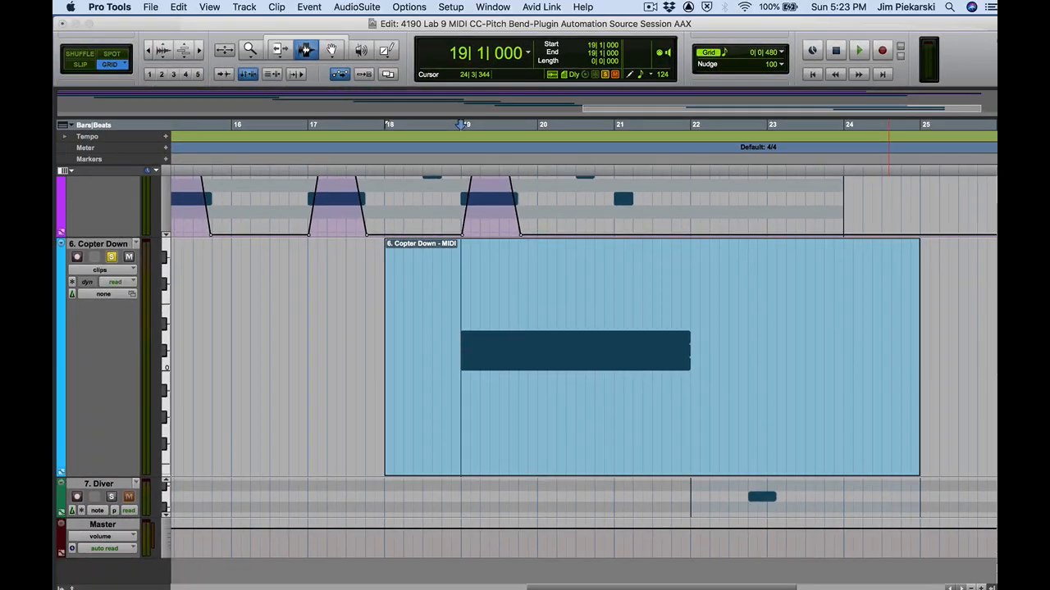
Open the Reason Rack Plugin window on the Copter Down track and its plug-in automation dialog
{"action": "left_click", "coordinate": [101, 270]}
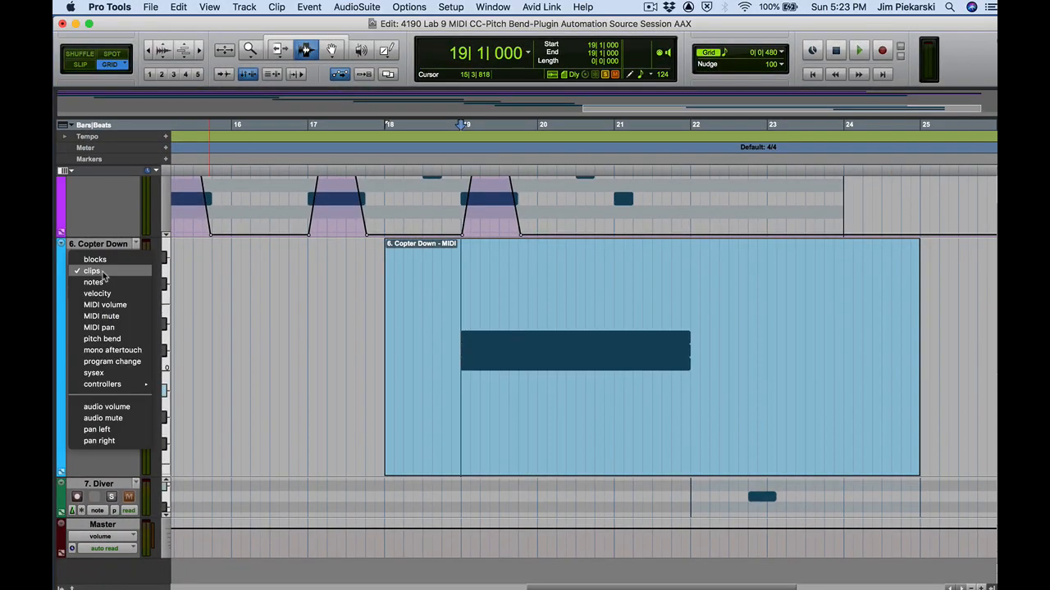
{"action": "left_click", "coordinate": [104, 275]}
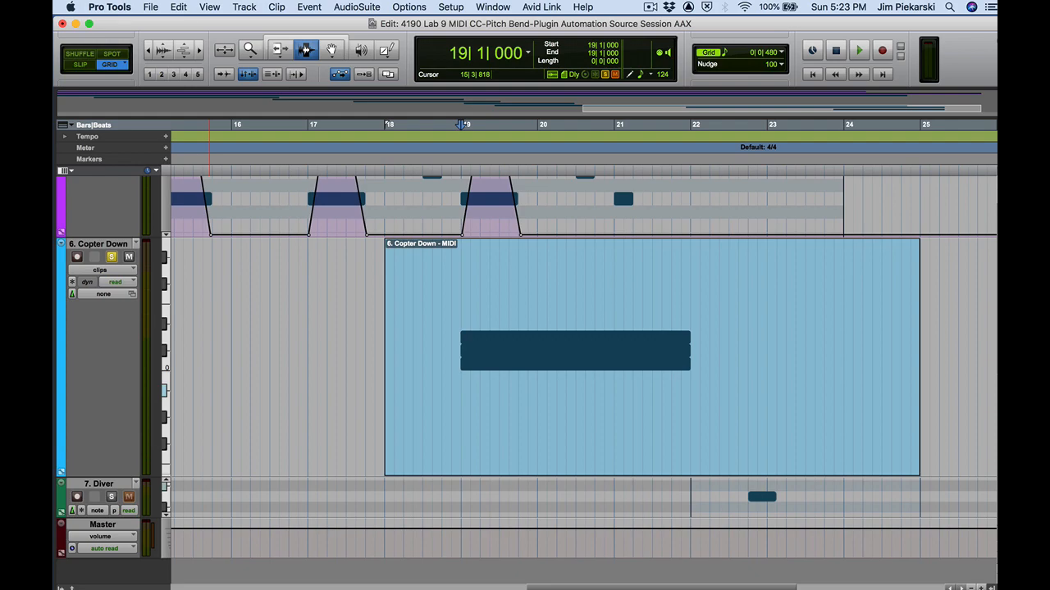
{"action": "left_click_drag", "start_coordinate": [996, 113], "coordinate": [323, 16]}
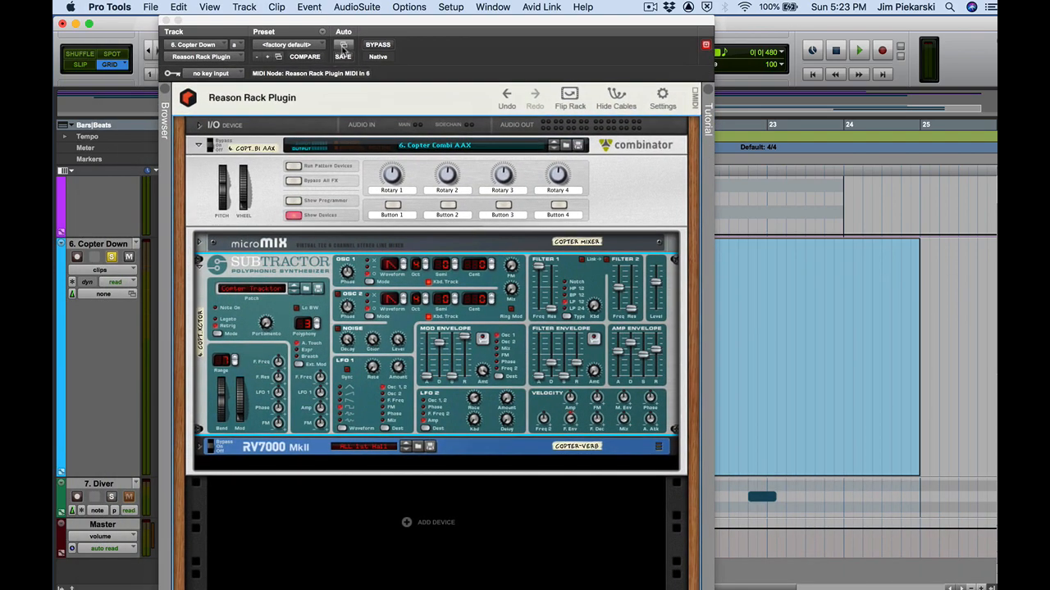
{"action": "left_click", "coordinate": [344, 46]}
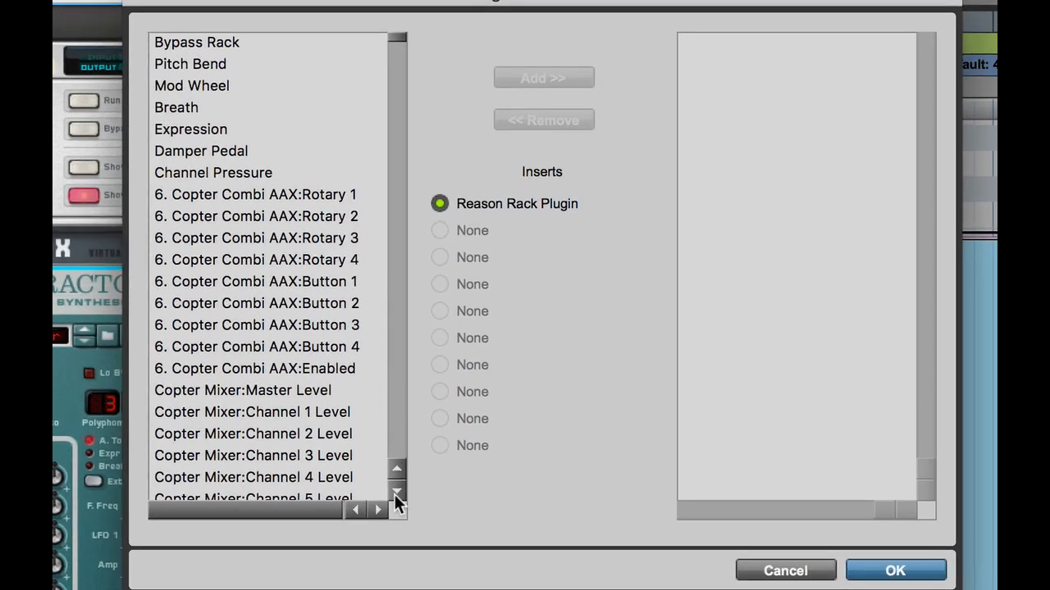
Browse the list of automatable Reason Rack Plugin parameters
{"action": "scroll", "coordinate": [397, 485], "scroll_direction": "down", "scroll_amount": 9}
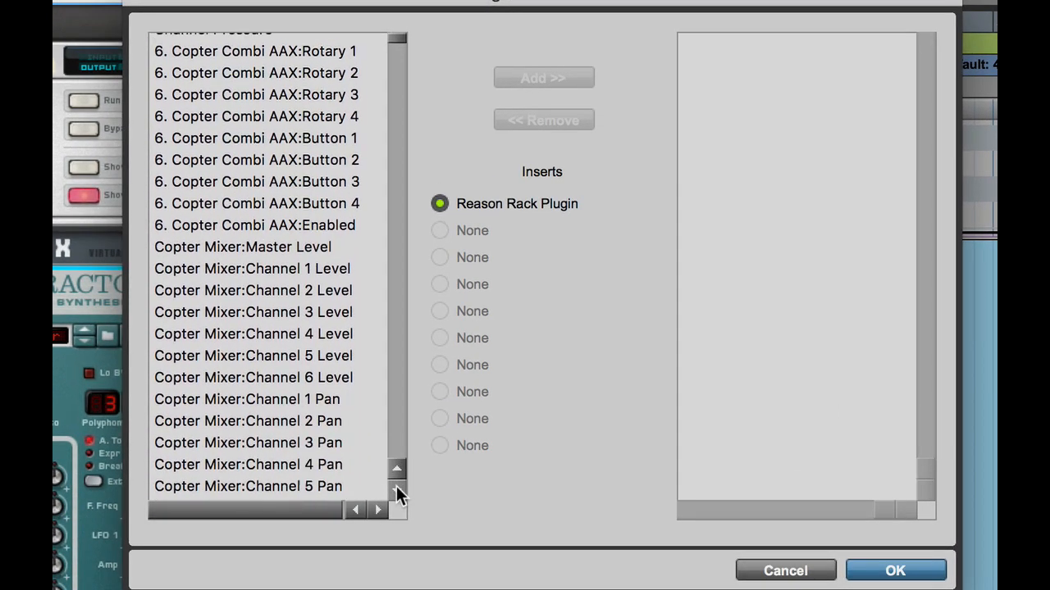
{"action": "scroll", "coordinate": [397, 492], "scroll_direction": "down", "scroll_amount": 6}
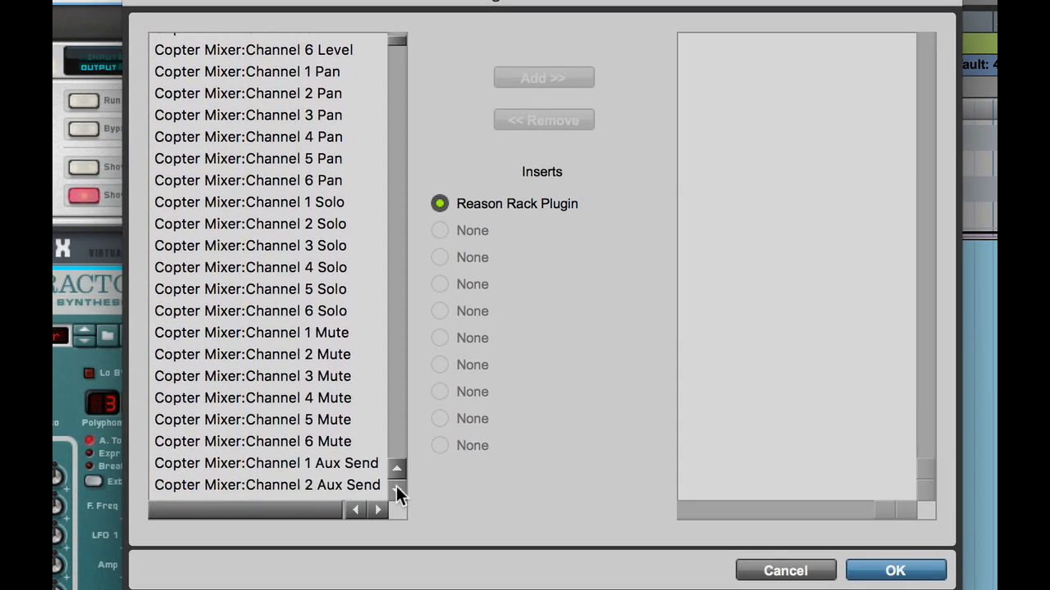
{"action": "scroll", "coordinate": [397, 492], "scroll_direction": "down", "scroll_amount": 6}
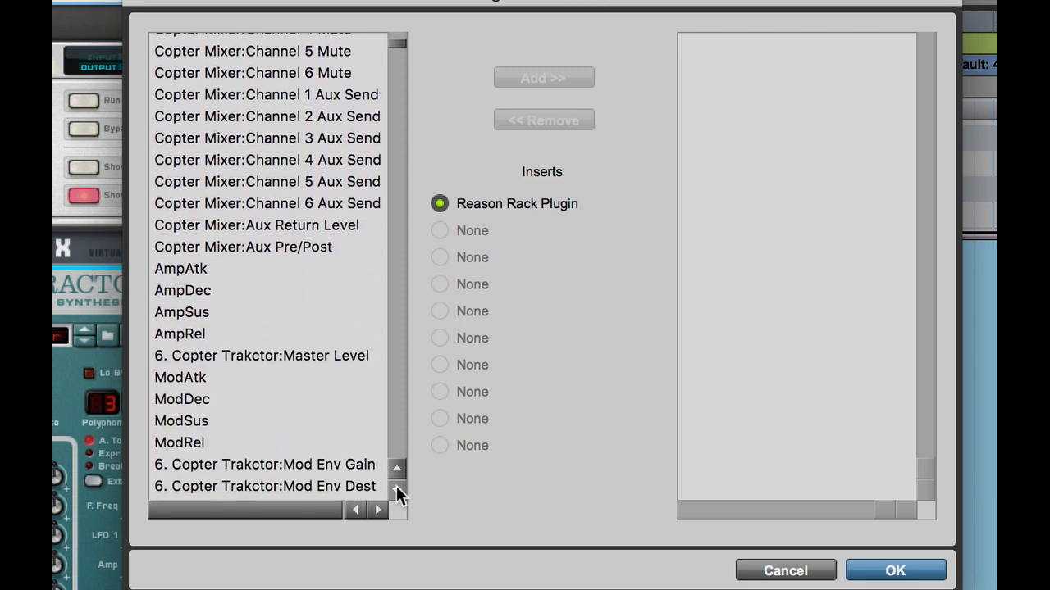
{"action": "scroll", "coordinate": [396, 490], "scroll_direction": "down", "scroll_amount": 5}
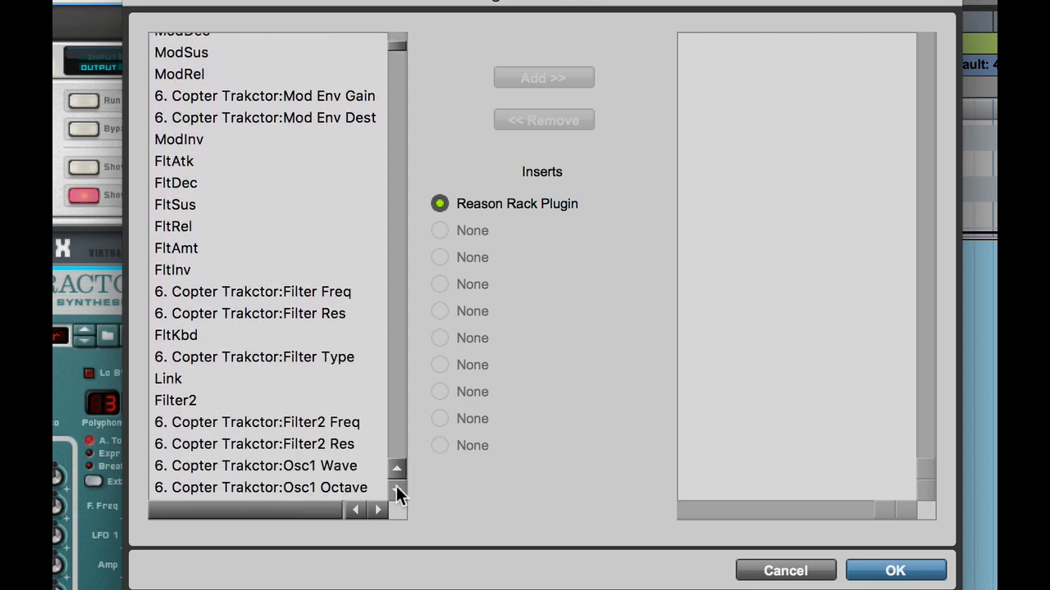
{"action": "scroll", "coordinate": [397, 492], "scroll_direction": "down", "scroll_amount": 3}
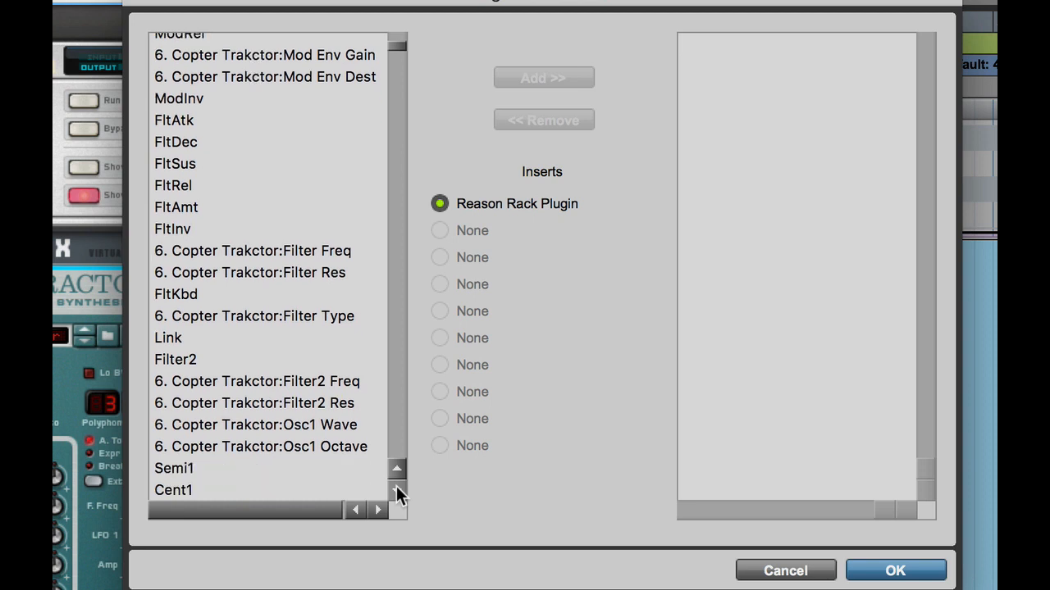
{"action": "scroll", "coordinate": [396, 492], "scroll_direction": "down", "scroll_amount": 4}
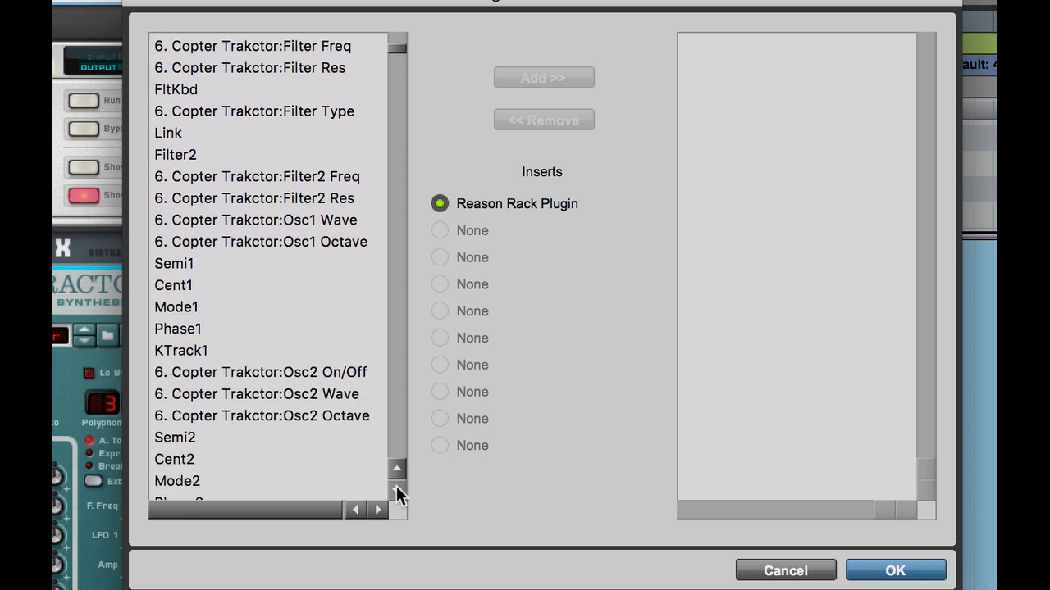
{"action": "scroll", "coordinate": [398, 488], "scroll_direction": "down", "scroll_amount": 1}
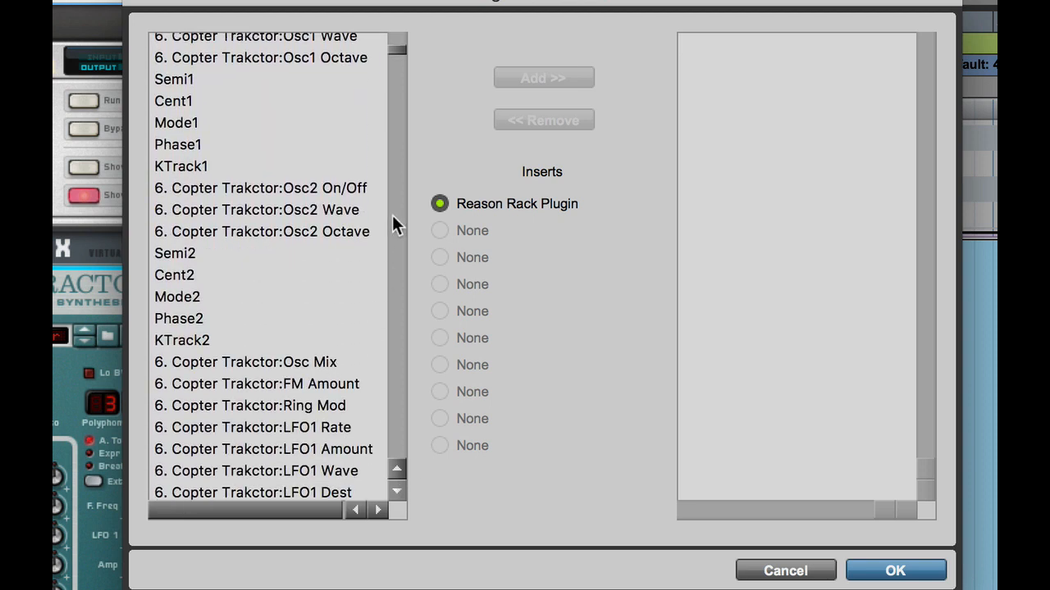
Enable automation for 6. Copter Trakctor:Filter Freq
{"action": "left_click_drag", "start_coordinate": [392, 46], "coordinate": [392, 43]}
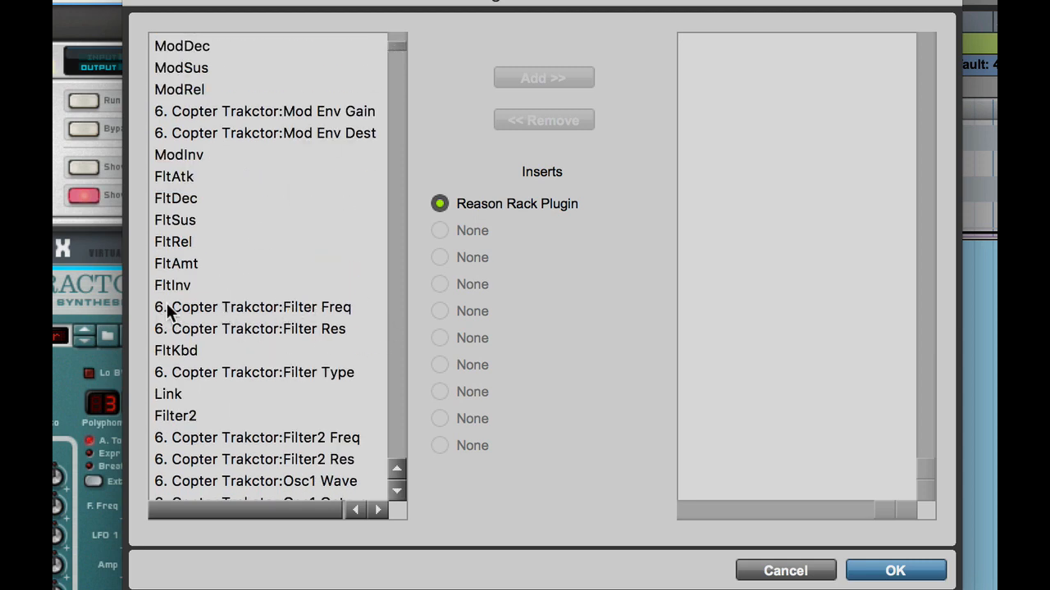
{"action": "left_click", "coordinate": [223, 307]}
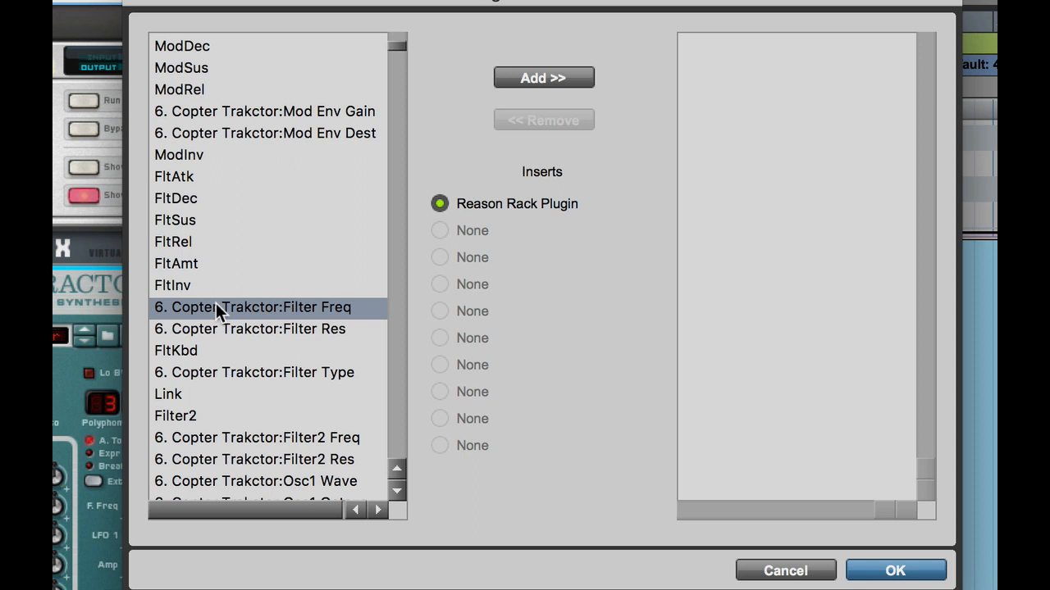
{"action": "left_click", "coordinate": [543, 78]}
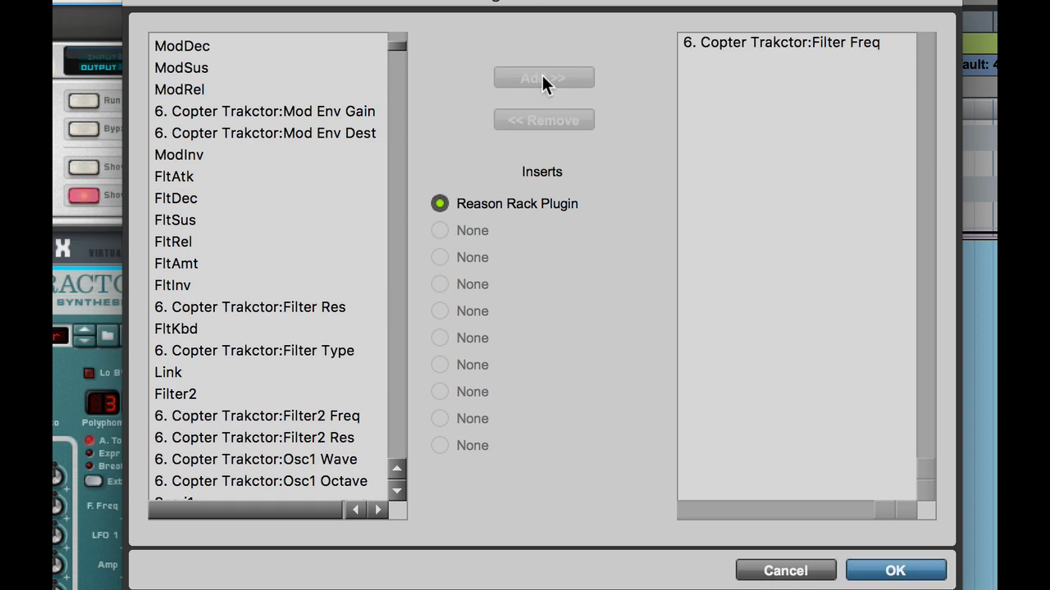
Enable automation for 6. Copter Trakctor:LFO1 Rate
{"action": "left_click", "coordinate": [396, 493]}
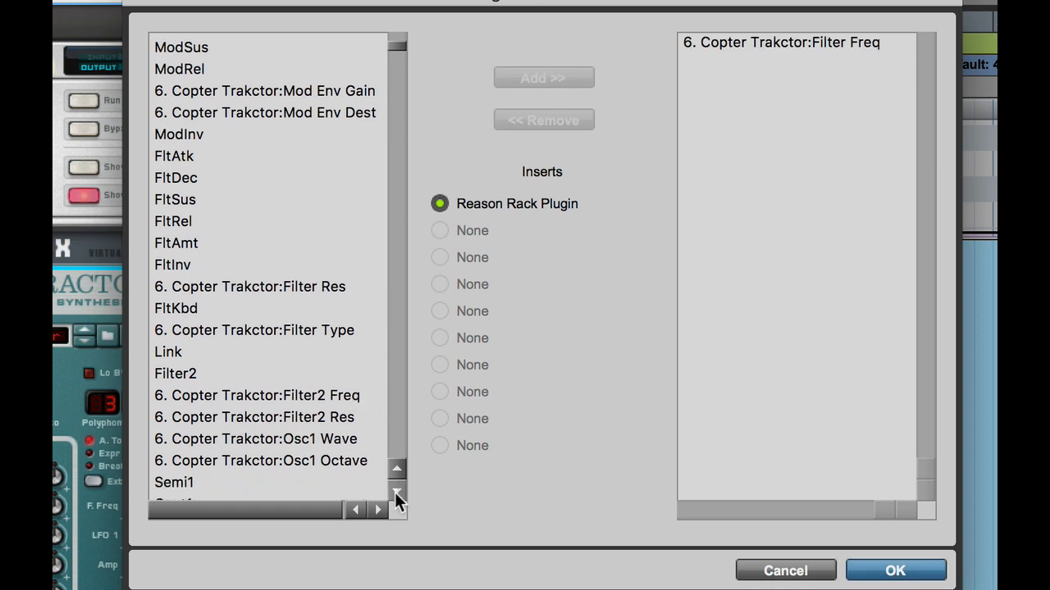
{"action": "left_click", "coordinate": [396, 493]}
{"action": "left_click", "coordinate": [396, 493]}
{"action": "left_click", "coordinate": [396, 493]}
{"action": "left_click", "coordinate": [396, 493]}
{"action": "left_click", "coordinate": [396, 493]}
{"action": "left_click", "coordinate": [396, 493]}
{"action": "left_click", "coordinate": [396, 493]}
{"action": "left_click", "coordinate": [397, 493]}
{"action": "left_click", "coordinate": [397, 493]}
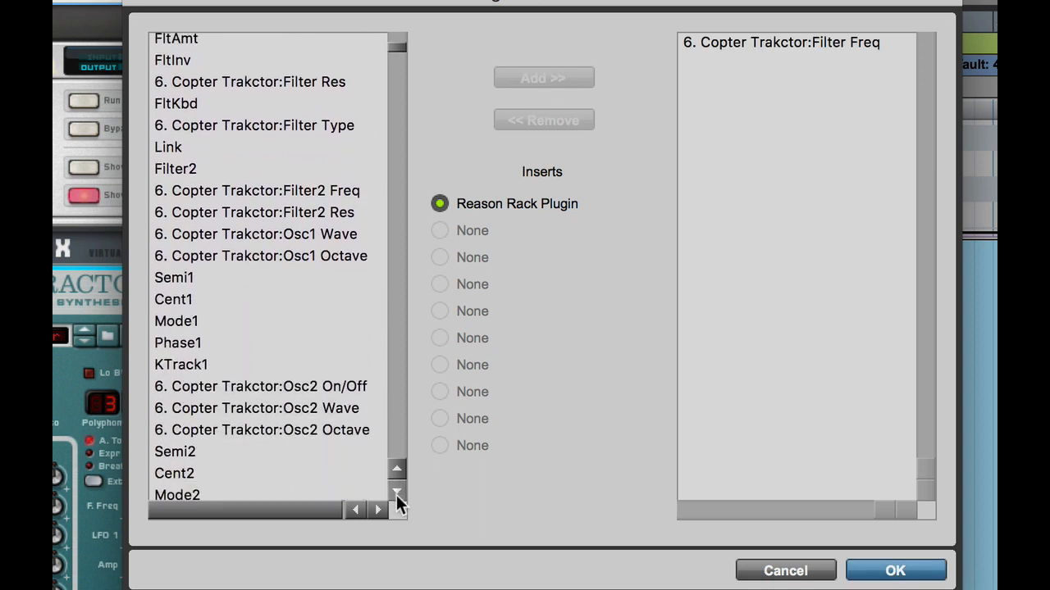
{"action": "left_click", "coordinate": [396, 492]}
{"action": "left_click", "coordinate": [396, 493]}
{"action": "left_click", "coordinate": [396, 493]}
{"action": "left_click", "coordinate": [396, 492]}
{"action": "left_click", "coordinate": [396, 496]}
{"action": "left_click", "coordinate": [396, 496]}
{"action": "left_click", "coordinate": [396, 496]}
{"action": "left_click", "coordinate": [396, 497]}
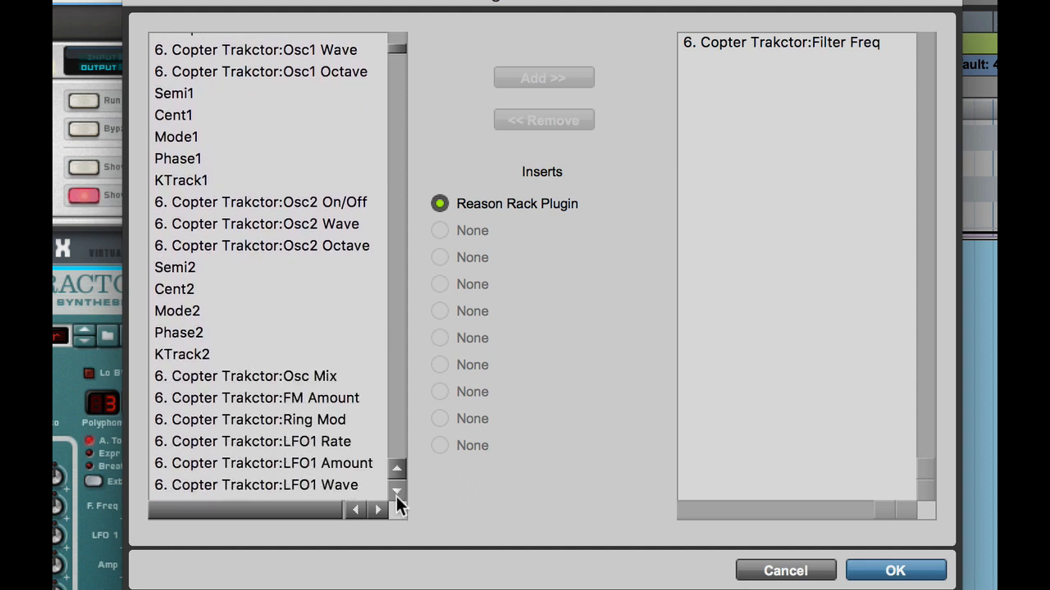
{"action": "left_click", "coordinate": [396, 496]}
{"action": "left_click", "coordinate": [397, 496]}
{"action": "left_click", "coordinate": [396, 496]}
{"action": "left_click", "coordinate": [396, 496]}
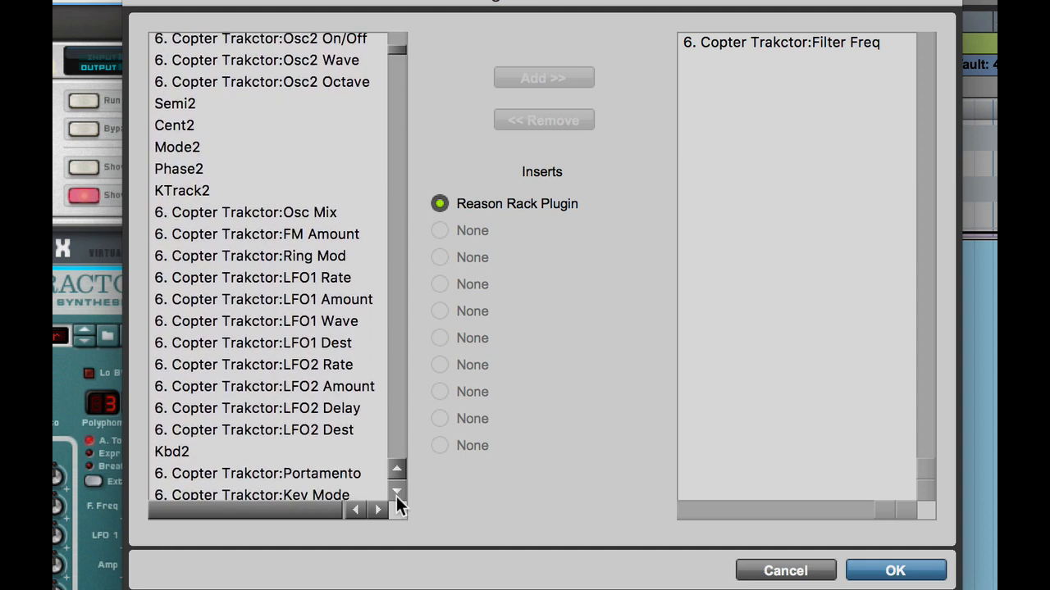
{"action": "left_click", "coordinate": [314, 281]}
{"action": "left_click", "coordinate": [543, 78]}
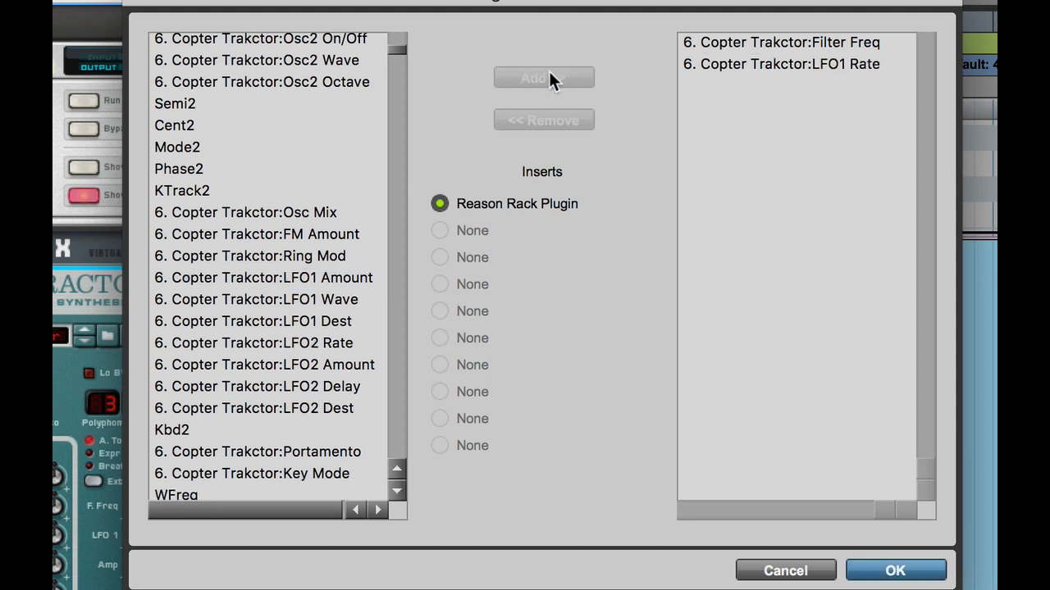
Enable automation for 6. Copter Trakctor:LFO2 Amount and confirm the dialog
{"action": "left_click", "coordinate": [308, 366]}
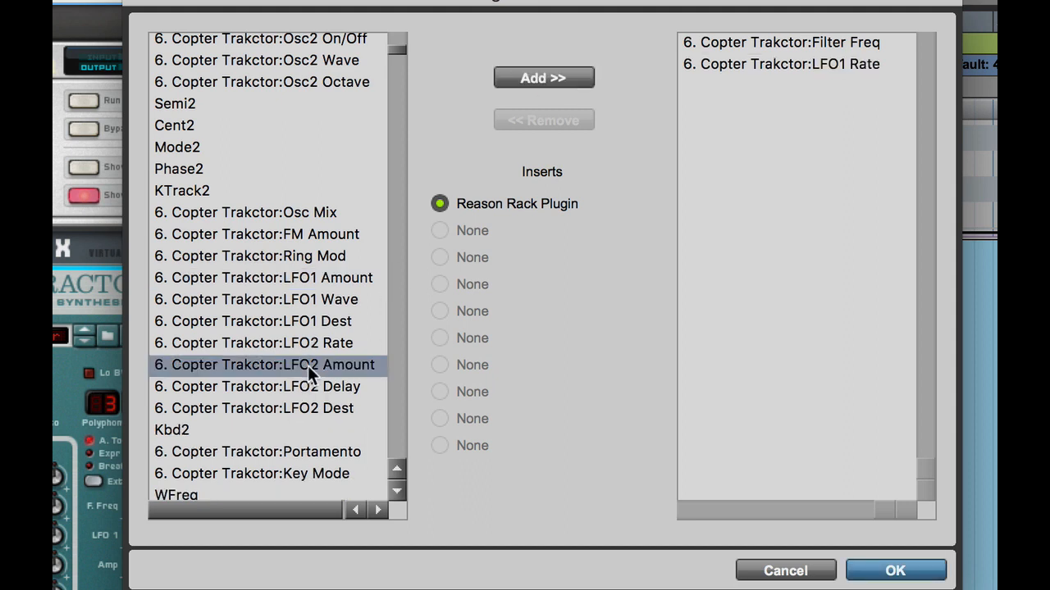
{"action": "left_click", "coordinate": [548, 77]}
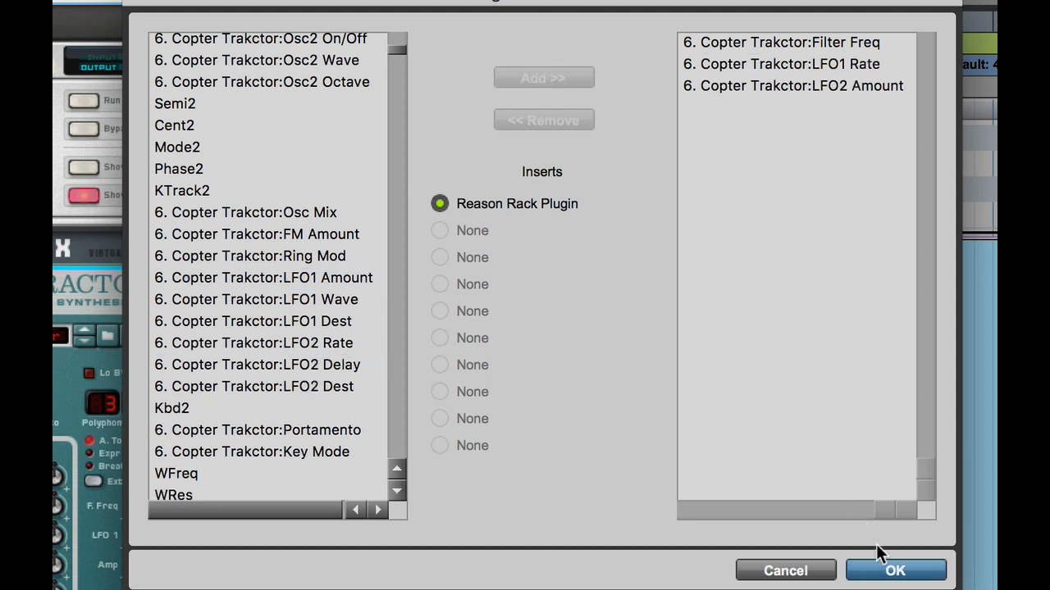
{"action": "left_click", "coordinate": [896, 571]}
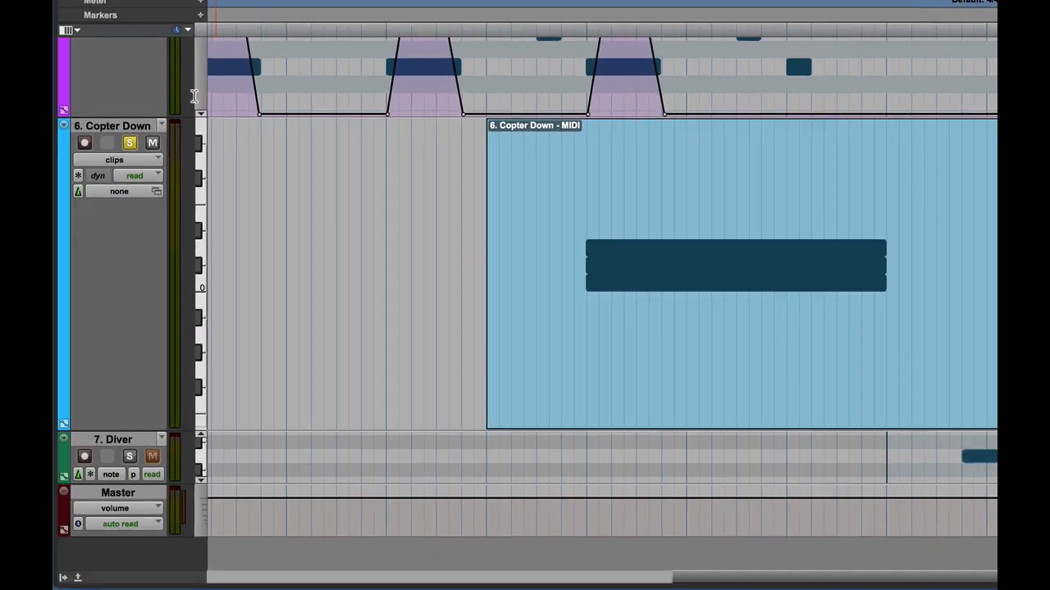
Switch the Copter Down track view to the Reason Rack Plugin Filter Freq automation
{"action": "left_click", "coordinate": [125, 160]}
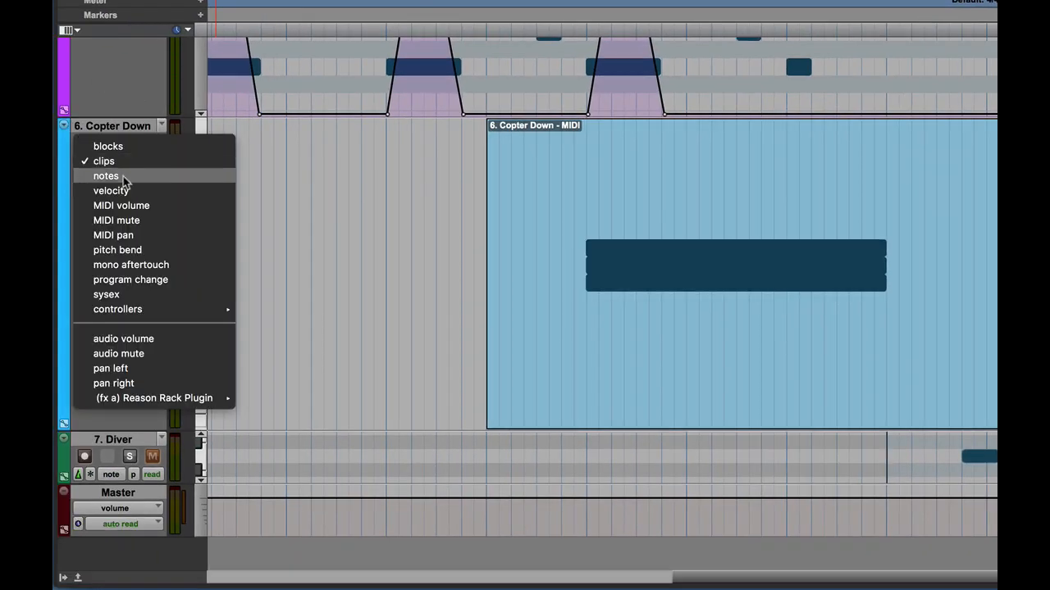
{"action": "mouse_move", "coordinate": [164, 398]}
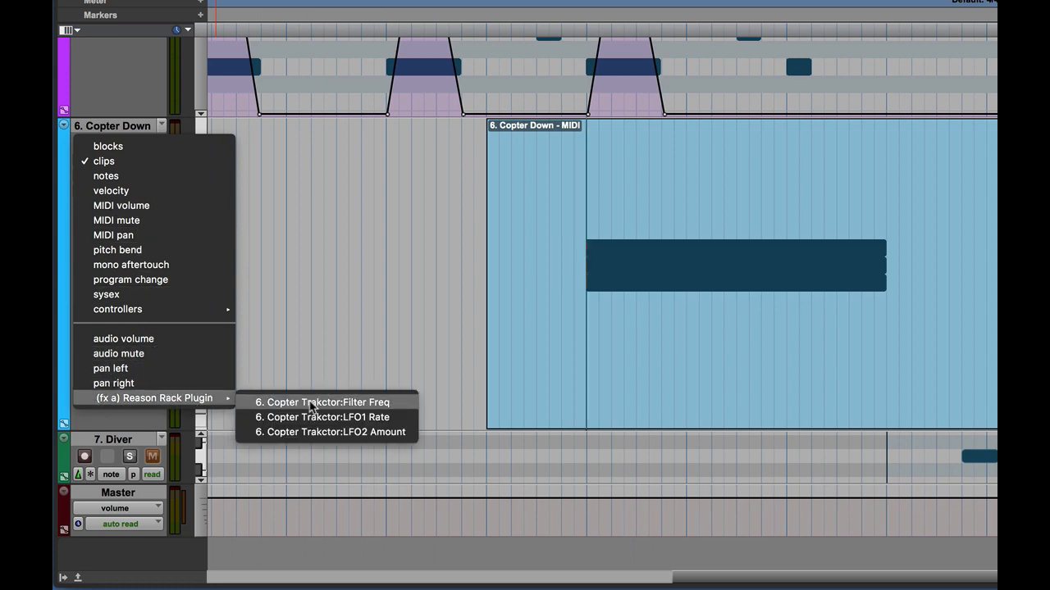
{"action": "left_click", "coordinate": [401, 405]}
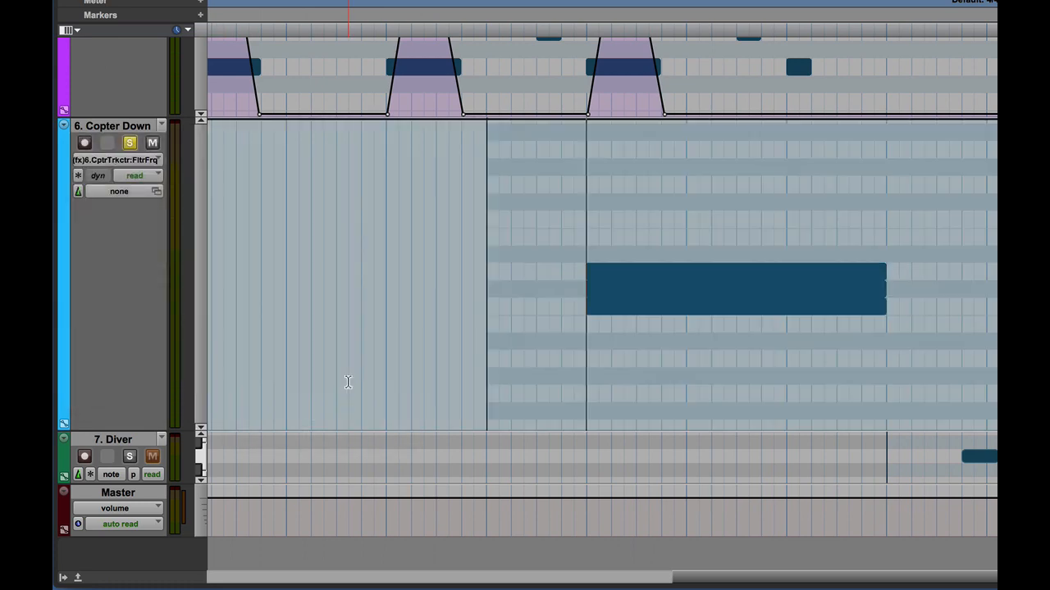
Add an automation lane below Copter Down showing the LFO1 Rate parameter
{"action": "left_click", "coordinate": [64, 423]}
{"action": "left_click", "coordinate": [116, 447]}
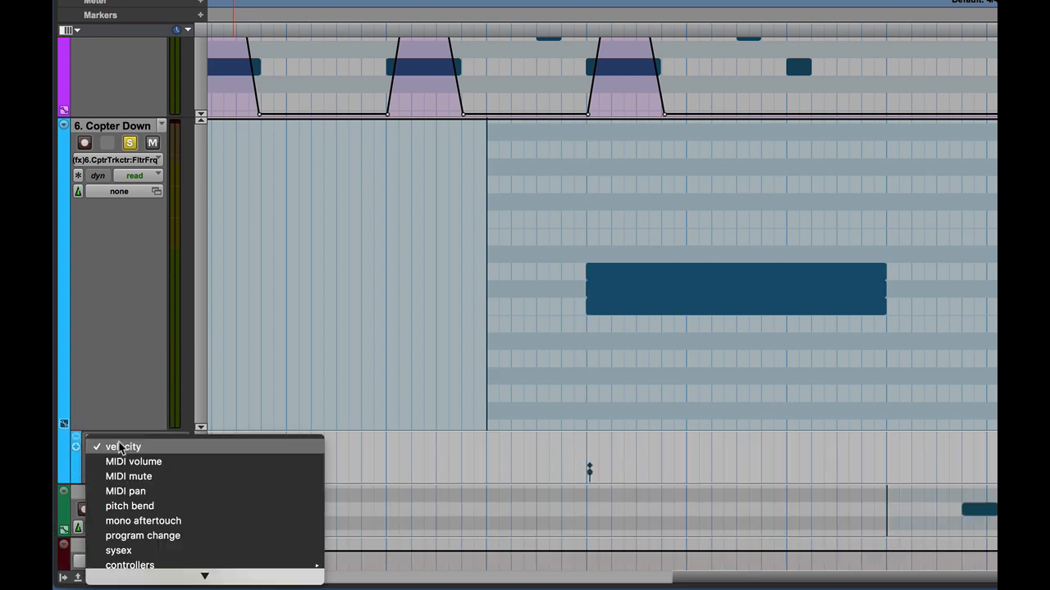
{"action": "mouse_move", "coordinate": [193, 584]}
{"action": "mouse_move", "coordinate": [227, 573]}
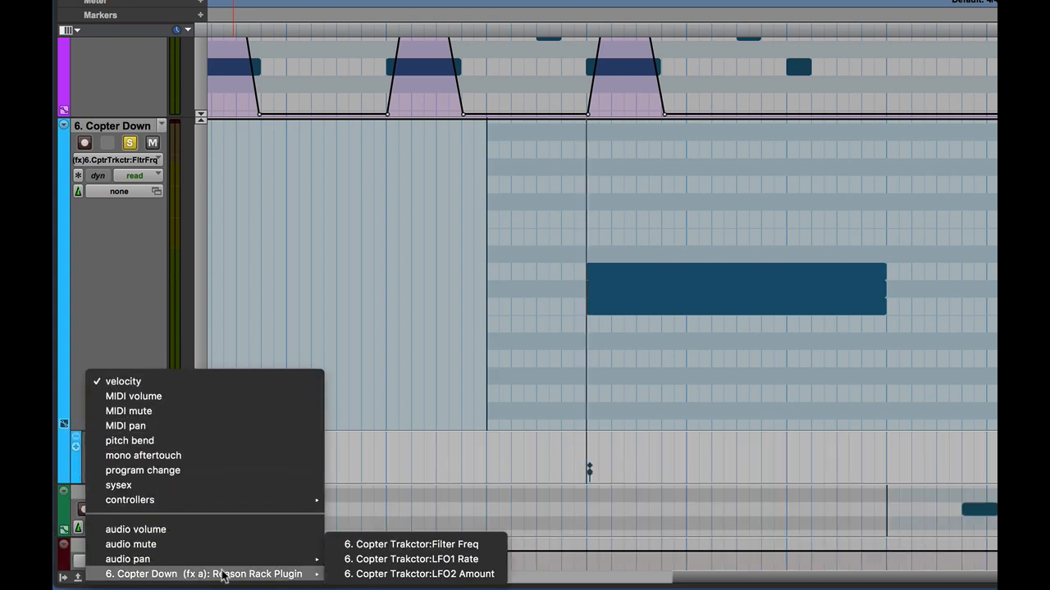
{"action": "left_click", "coordinate": [437, 559]}
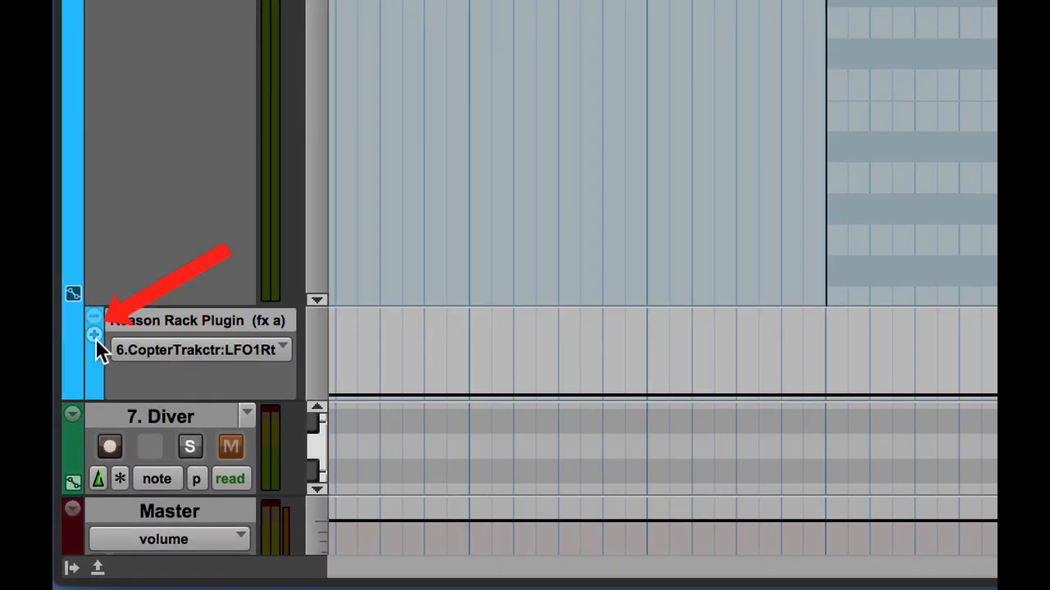
Add a second automation lane and set it to the LFO2 Amount parameter
{"action": "left_click", "coordinate": [94, 335]}
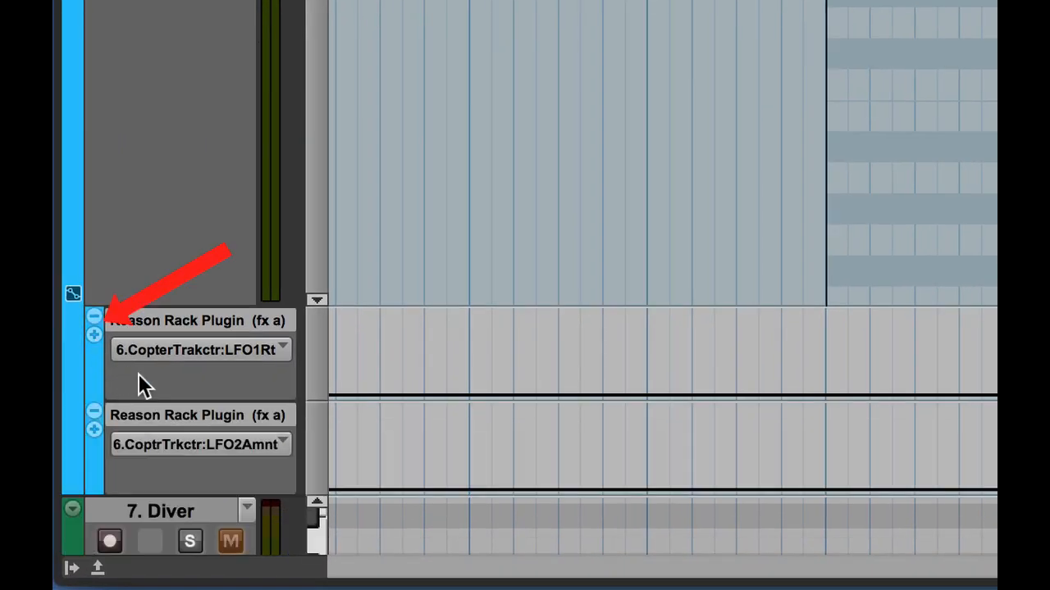
{"action": "left_click", "coordinate": [176, 447]}
{"action": "mouse_move", "coordinate": [188, 450]}
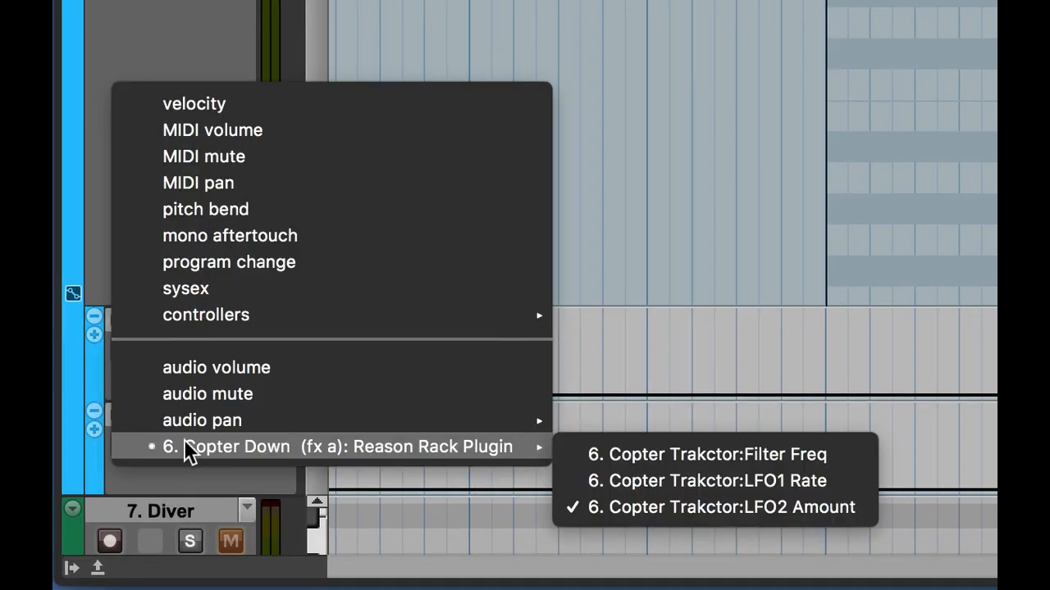
{"action": "left_click", "coordinate": [619, 507]}
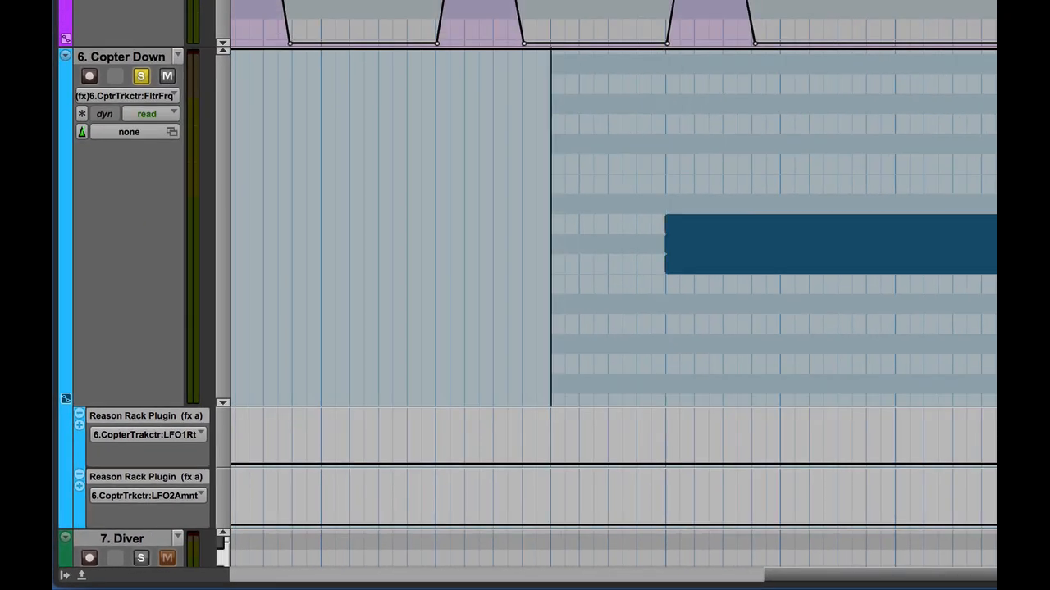
{"action": "scroll", "coordinate": [525, 287], "scroll_direction": "down", "scroll_amount": 6}
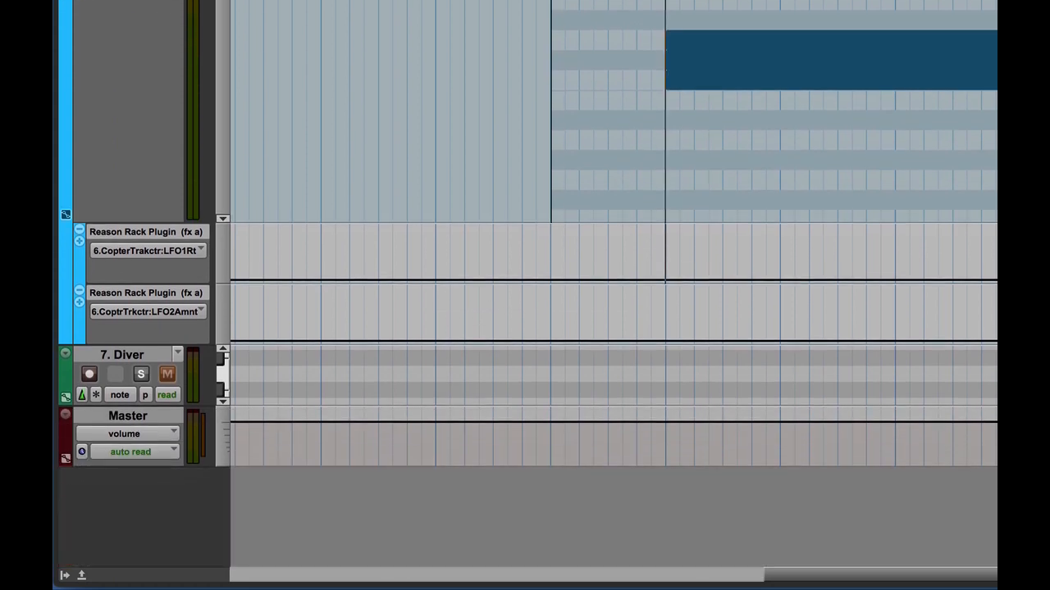
{"action": "scroll", "coordinate": [525, 287], "scroll_direction": "up", "scroll_amount": 2}
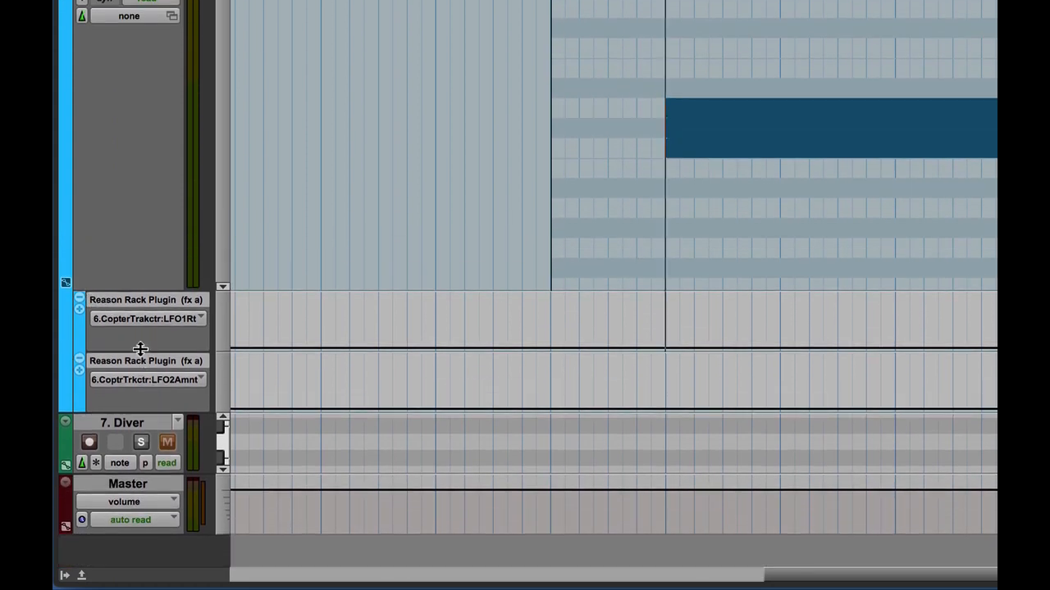
Enlarge the LFO1 Rate and LFO2 Amount automation lanes below Copter Down
{"action": "left_click_drag", "start_coordinate": [140, 351], "coordinate": [169, 437]}
{"action": "scroll", "coordinate": [197, 402], "scroll_direction": "down", "scroll_amount": 5}
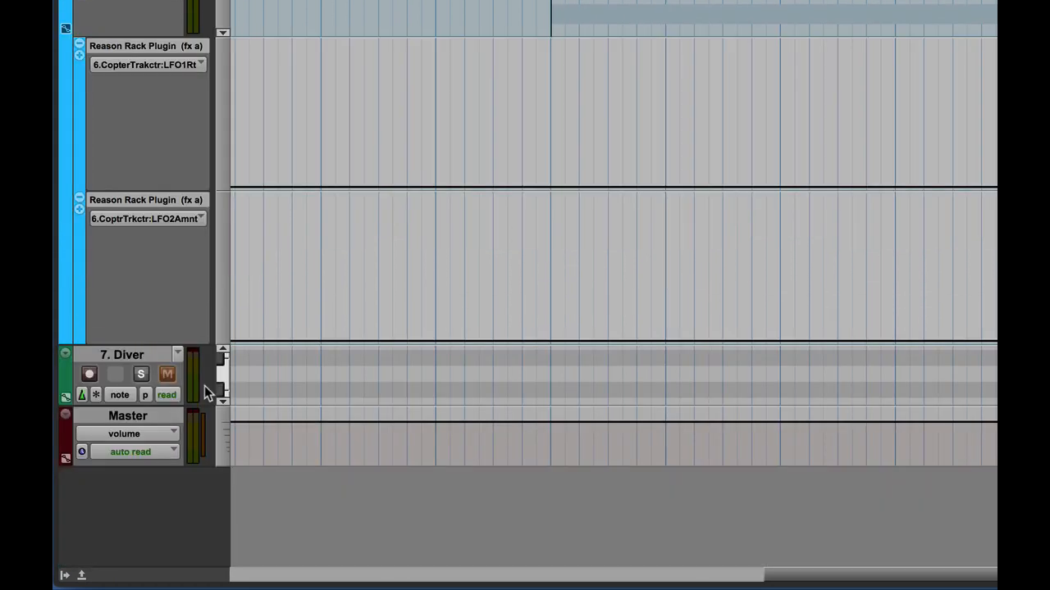
{"action": "left_click_drag", "start_coordinate": [154, 341], "coordinate": [159, 413]}
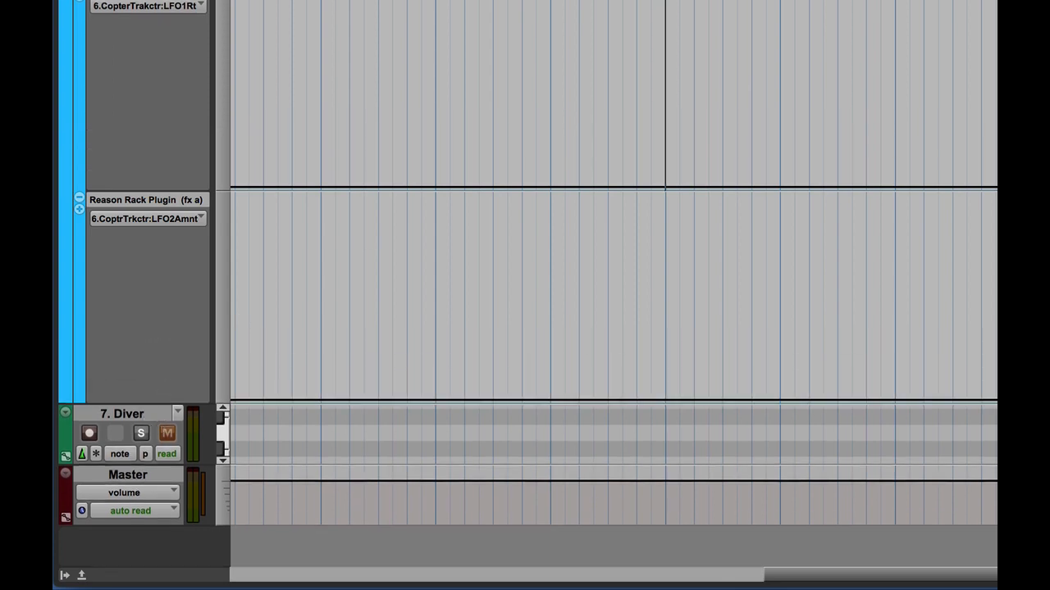
{"action": "scroll", "coordinate": [525, 328], "scroll_direction": "up", "scroll_amount": 5}
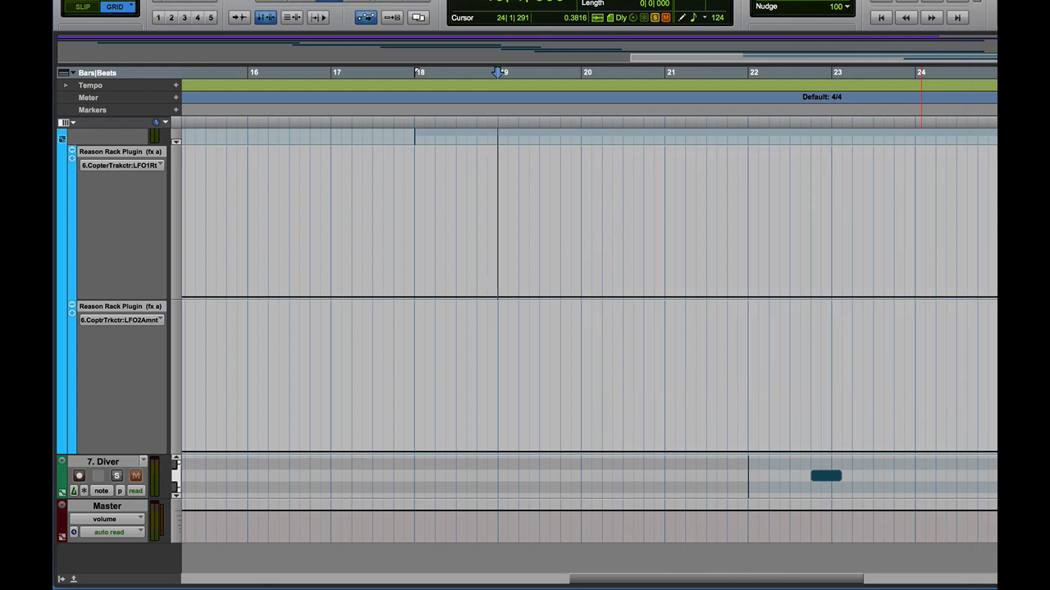
Switch the Pencil tool to Line mode and draw Filter Freq automation descending from bar 19 to bar 22
{"action": "scroll", "coordinate": [589, 352], "scroll_direction": "up", "scroll_amount": 4}
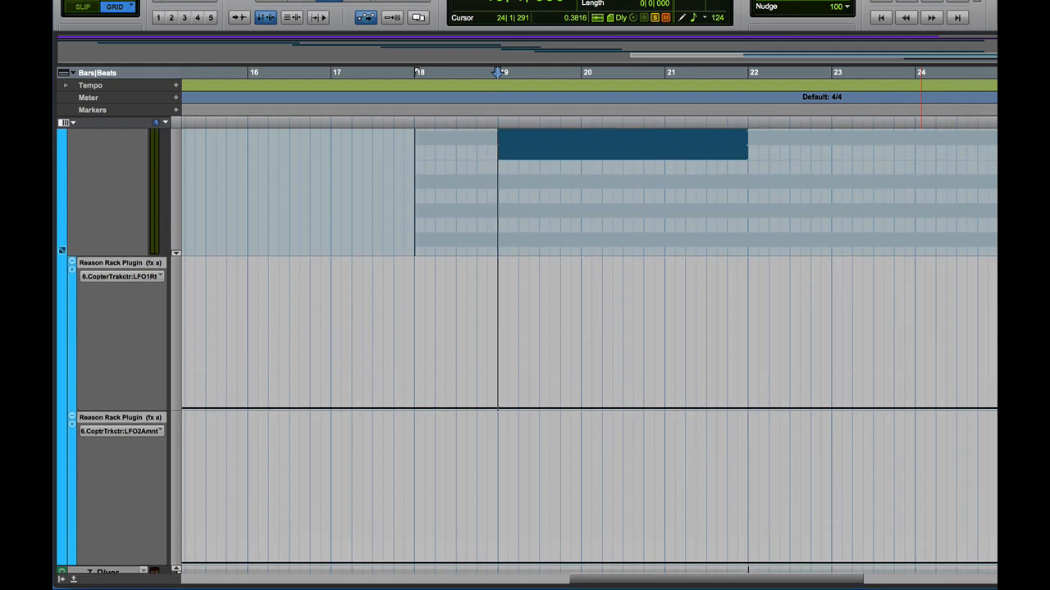
{"action": "scroll", "coordinate": [589, 352], "scroll_direction": "down", "scroll_amount": 1}
{"action": "scroll", "coordinate": [589, 353], "scroll_direction": "up", "scroll_amount": 5}
{"action": "scroll", "coordinate": [588, 262], "scroll_direction": "up", "scroll_amount": 2}
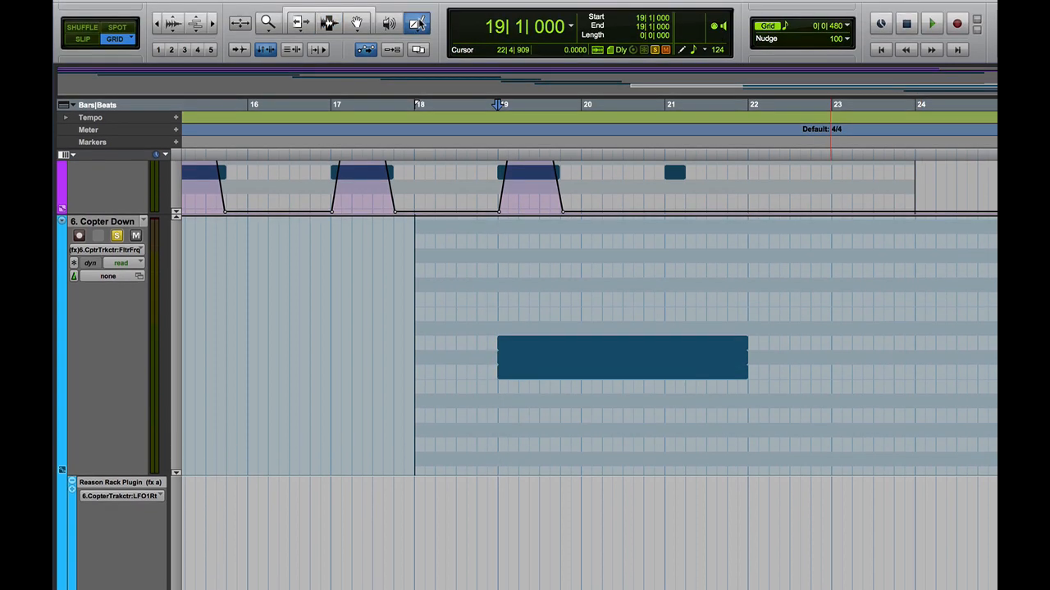
{"action": "left_click", "coordinate": [418, 23]}
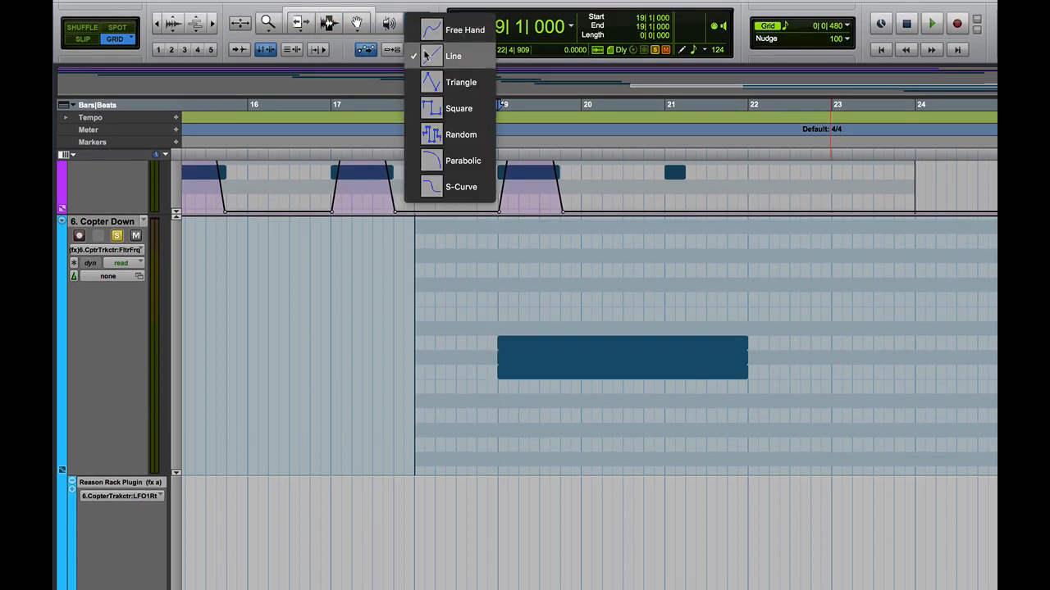
{"action": "left_click", "coordinate": [435, 53]}
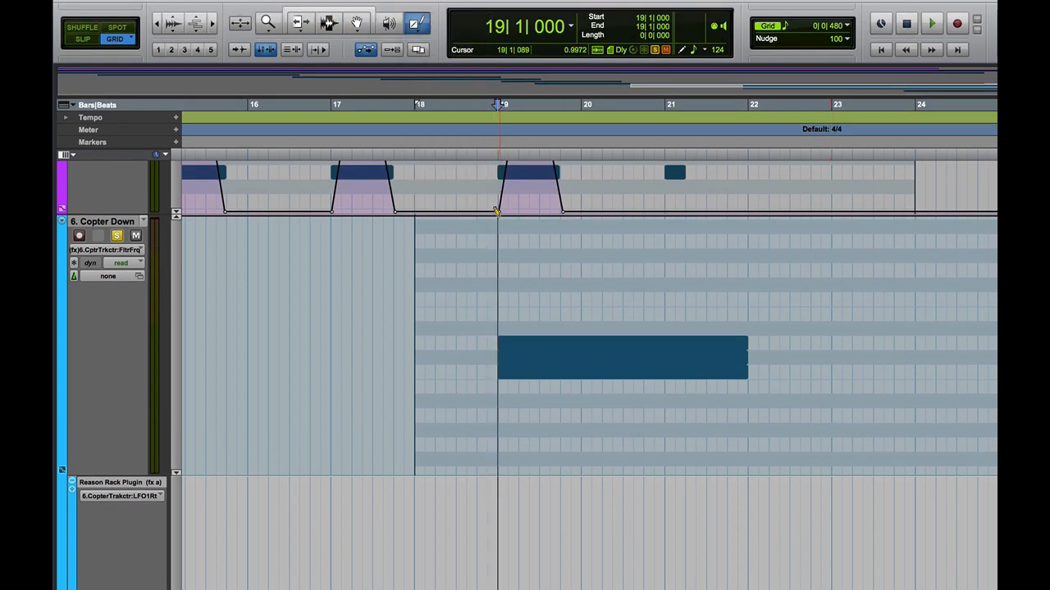
{"action": "left_click_drag", "start_coordinate": [1049, 10], "coordinate": [611, 10]}
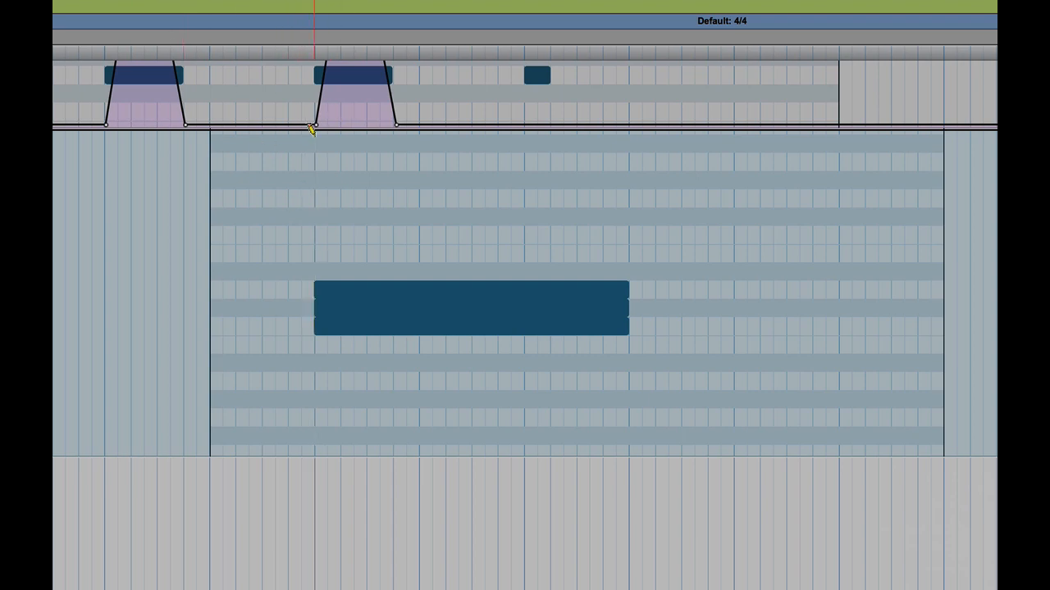
{"action": "mouse_move", "coordinate": [315, 132]}
{"action": "left_mouse_down"}
{"action": "mouse_move", "coordinate": [508, 216]}
{"action": "mouse_move", "coordinate": [627, 306]}
{"action": "left_mouse_up"}
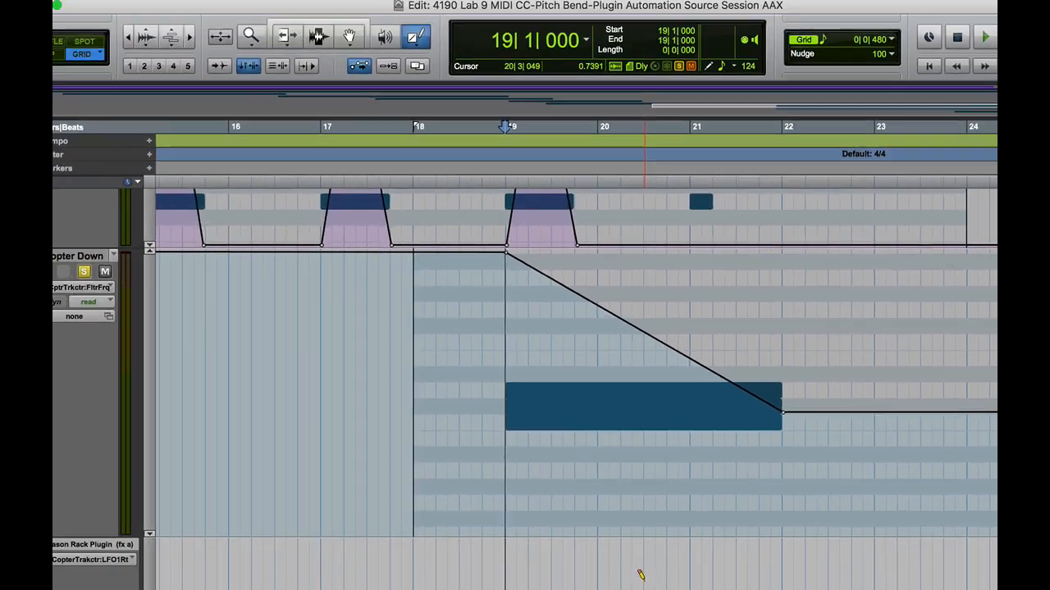
Raise the LFO1 Rate automation to 1.0000 at bar 19, then draw a line descending to bar 22
{"action": "scroll", "coordinate": [641, 576], "scroll_direction": "down", "scroll_amount": 10}
{"action": "scroll", "coordinate": [640, 576], "scroll_direction": "up", "scroll_amount": 14}
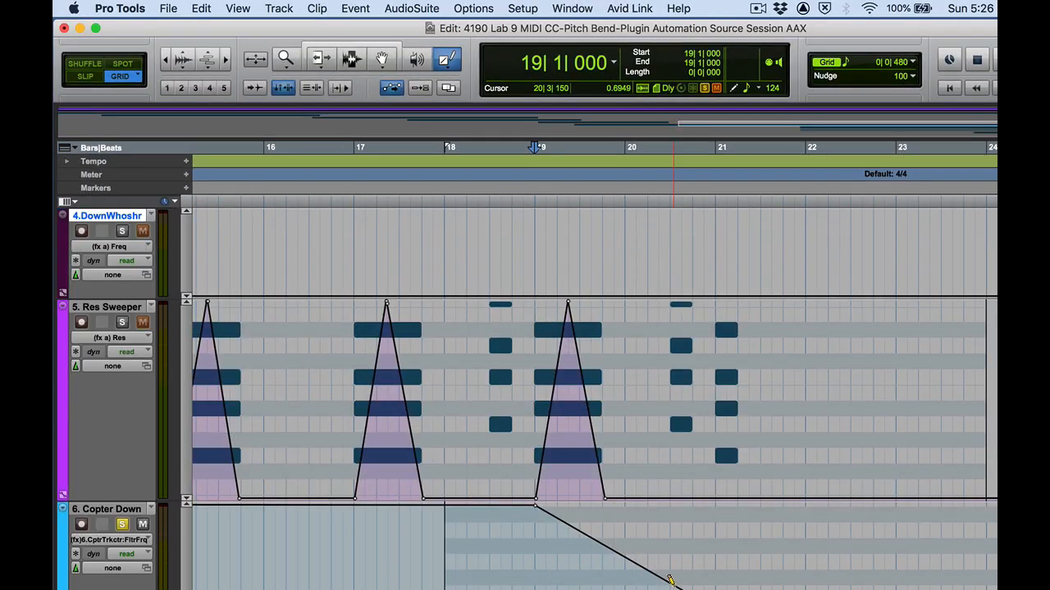
{"action": "scroll", "coordinate": [640, 576], "scroll_direction": "down", "scroll_amount": 5}
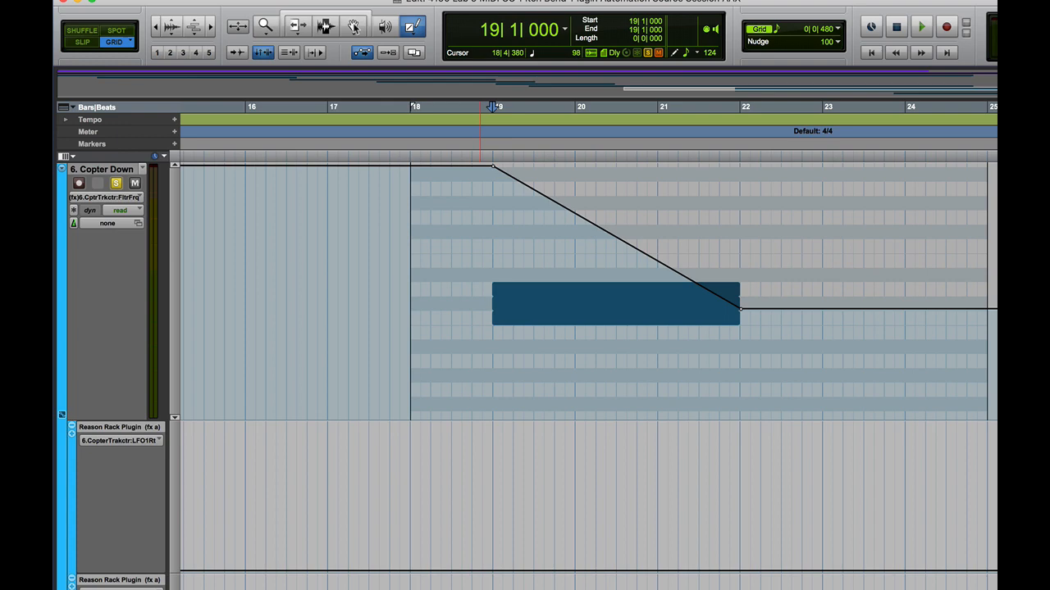
{"action": "key", "text": "F8"}
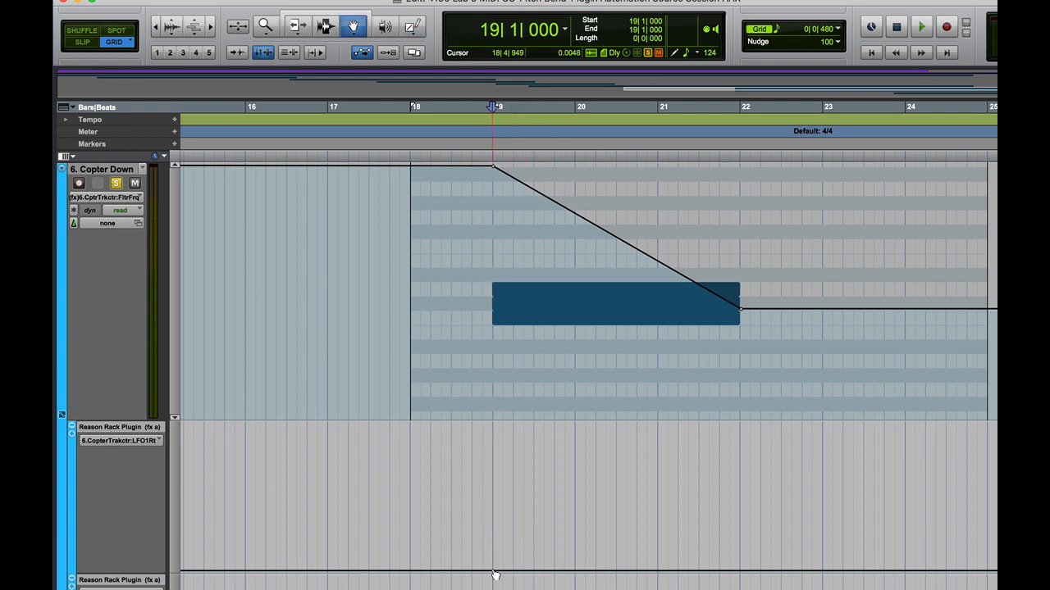
{"action": "left_click_drag", "start_coordinate": [494, 572], "coordinate": [492, 423]}
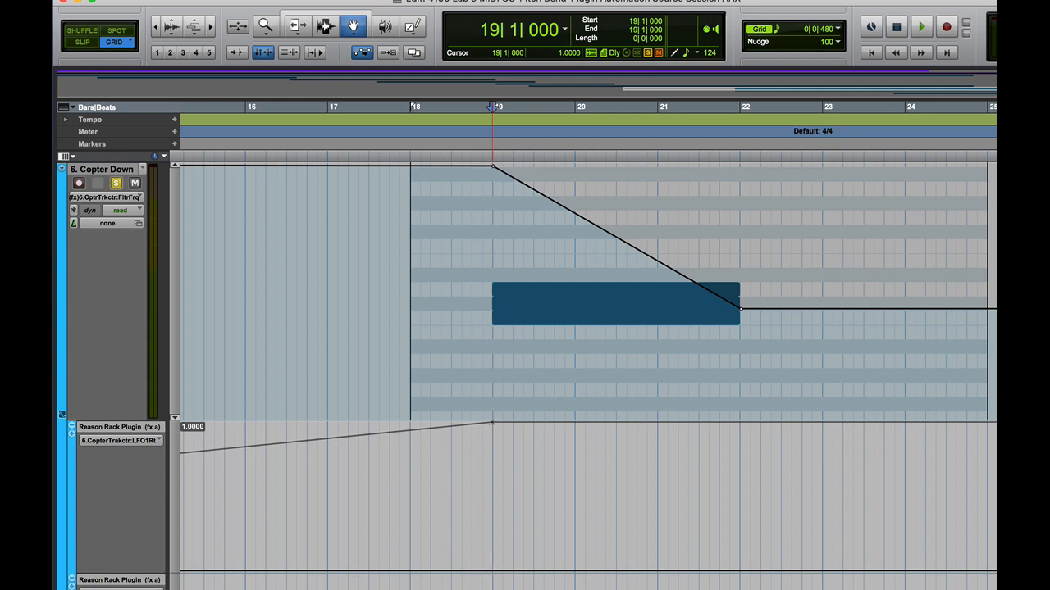
{"action": "left_click_drag", "start_coordinate": [492, 423], "coordinate": [492, 424]}
{"action": "left_click", "coordinate": [420, 29]}
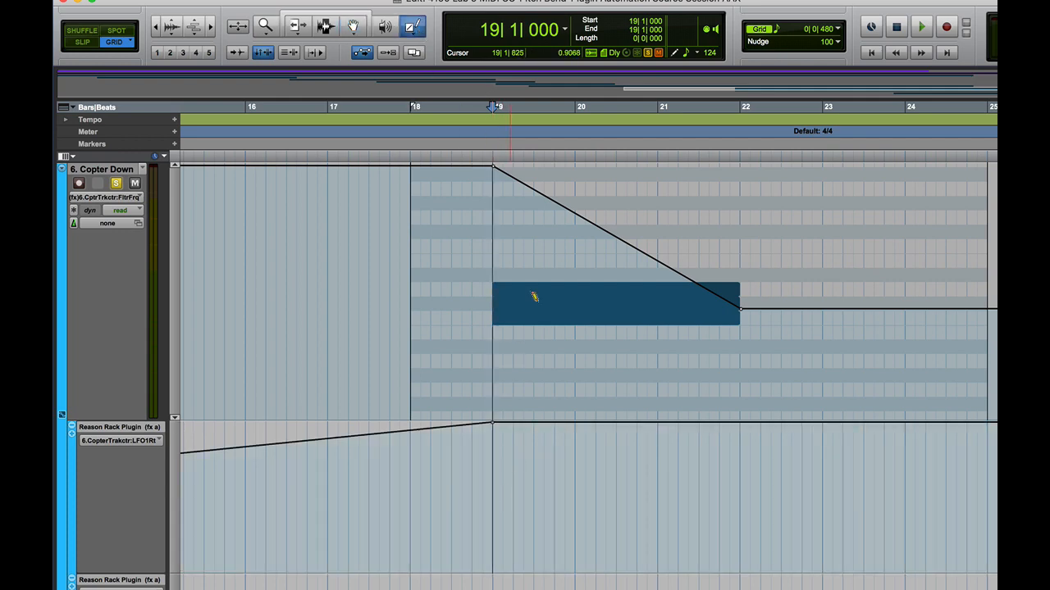
{"action": "left_click_drag", "start_coordinate": [493, 423], "coordinate": [738, 476]}
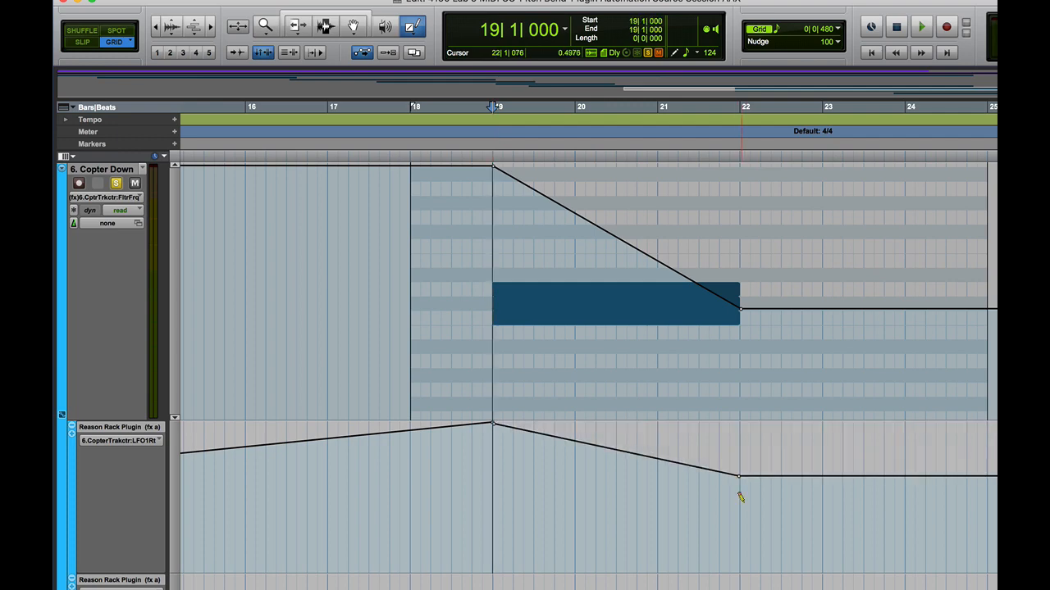
Raise the LFO2 Amount automation to maximum at bar 19 and draw a line descending to bar 22
{"action": "scroll", "coordinate": [742, 500], "scroll_direction": "down", "scroll_amount": 5}
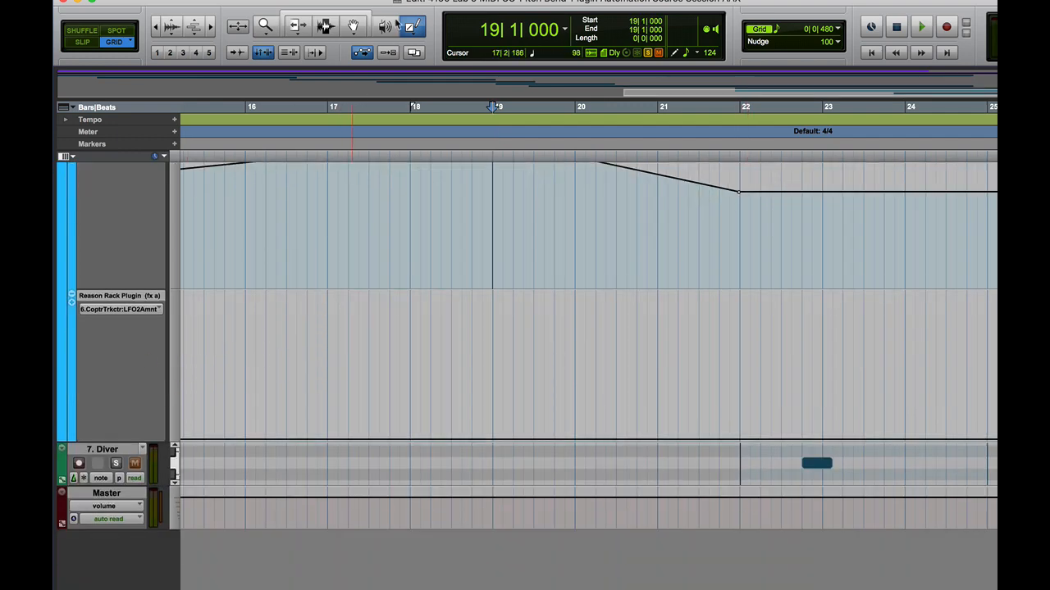
{"action": "left_click", "coordinate": [353, 33]}
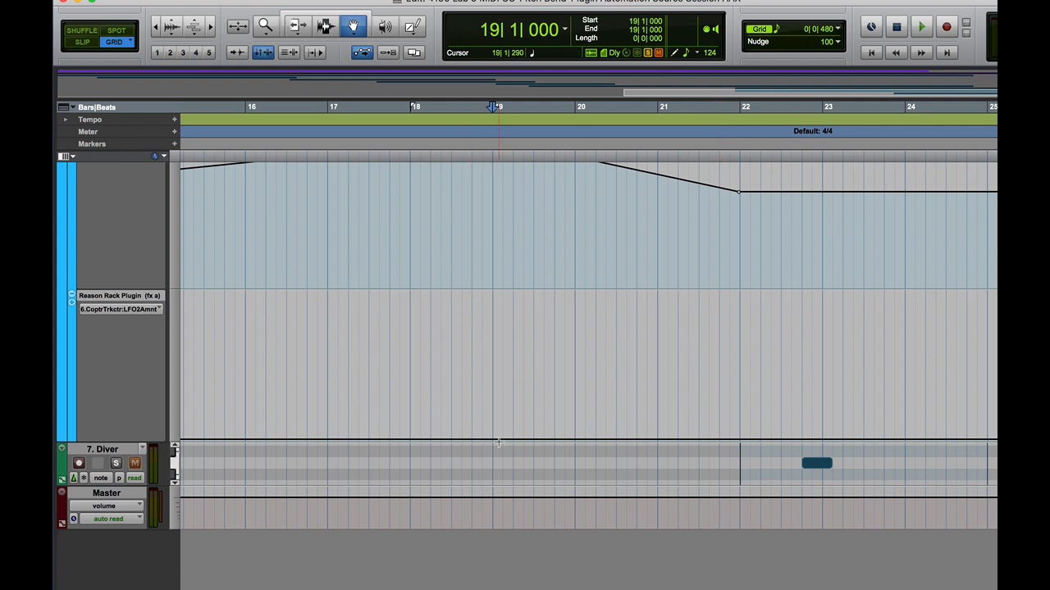
{"action": "left_click_drag", "start_coordinate": [492, 439], "coordinate": [492, 291]}
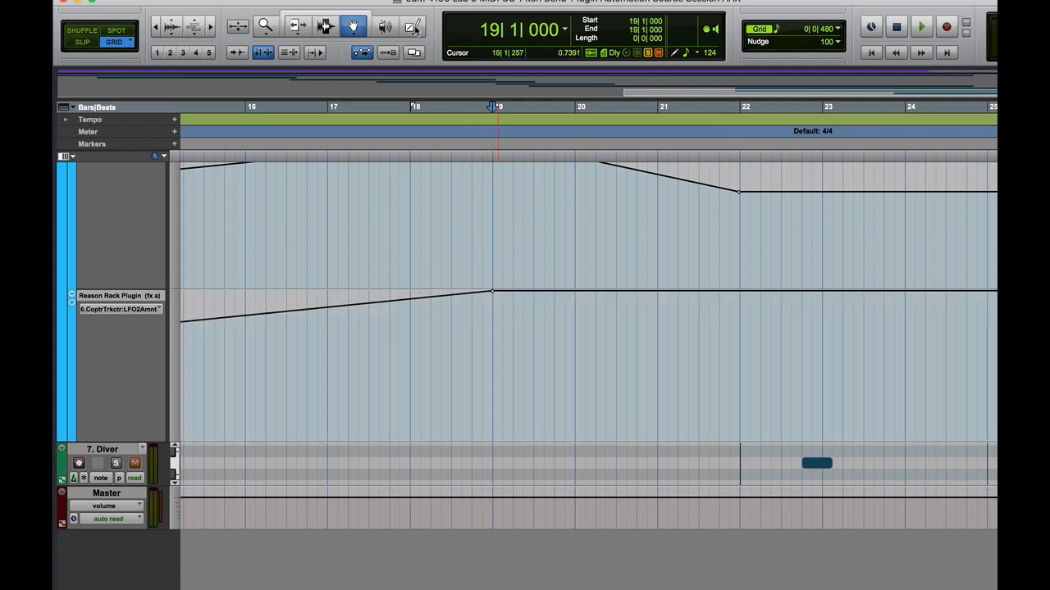
{"action": "key", "text": "F10"}
{"action": "mouse_move", "coordinate": [492, 293]}
{"action": "left_mouse_down"}
{"action": "mouse_move", "coordinate": [714, 435]}
{"action": "mouse_move", "coordinate": [740, 440]}
{"action": "mouse_move", "coordinate": [726, 447]}
{"action": "left_mouse_up"}
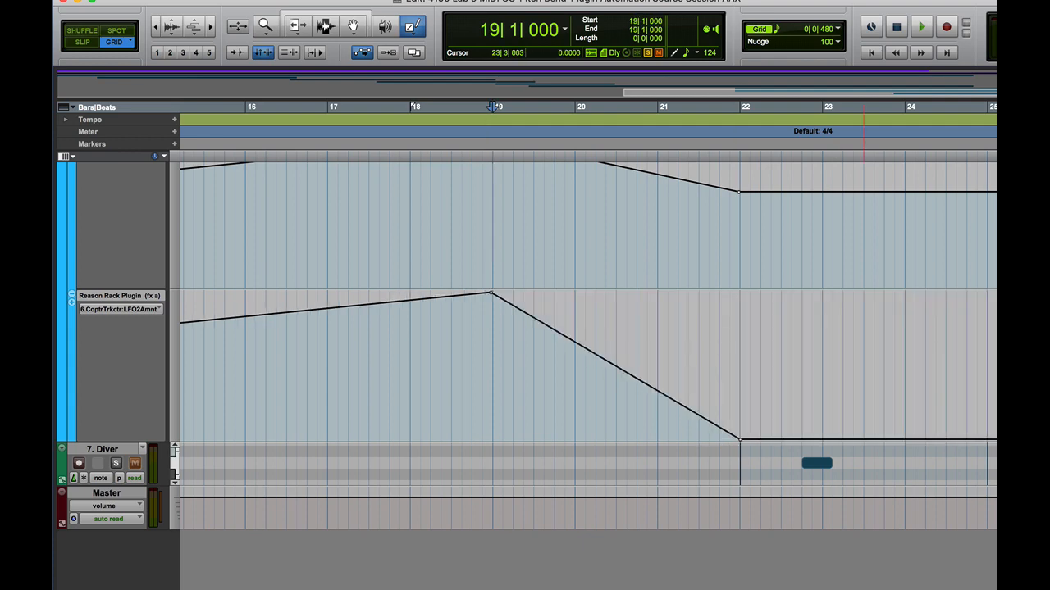
Play back the session to hear the new Copter Down automation with the plugin open
{"action": "left_click_drag", "start_coordinate": [1049, 1], "coordinate": [257, 1]}
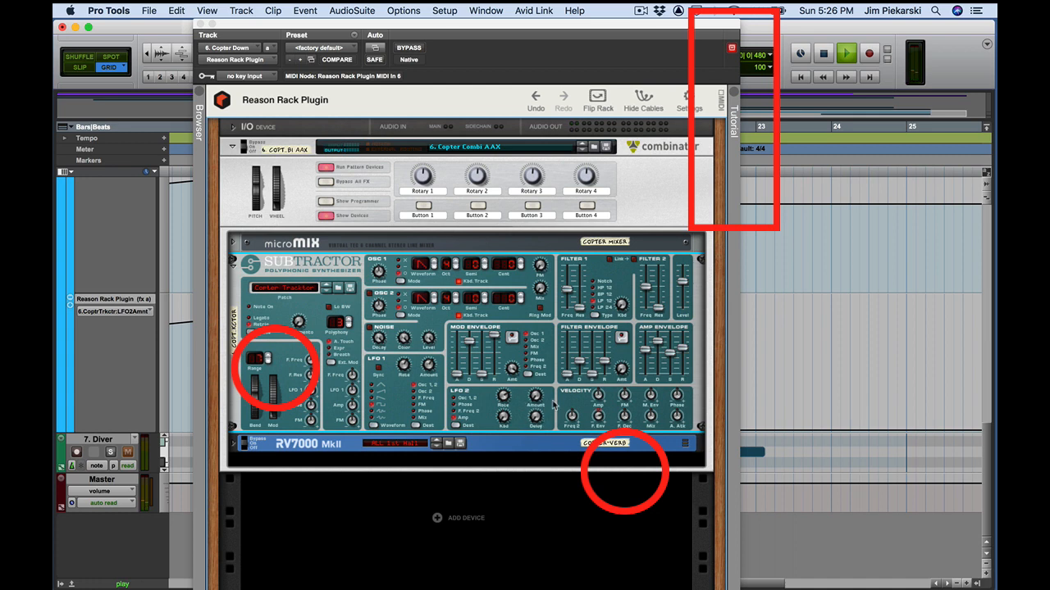
{"action": "key", "text": "space"}
{"action": "key", "text": "space"}
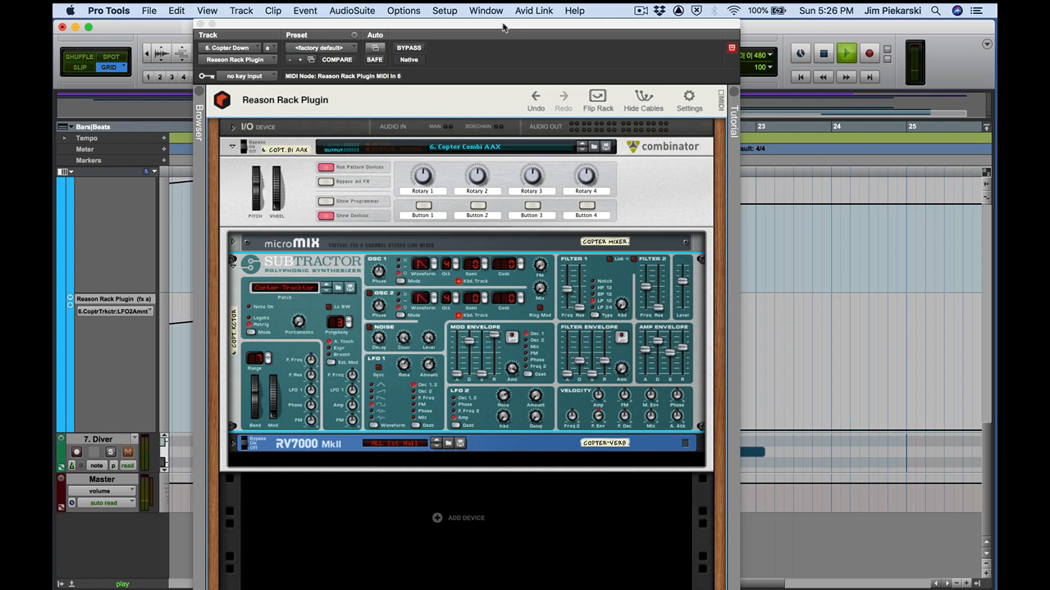
{"action": "left_click_drag", "start_coordinate": [504, 27], "coordinate": [996, 104]}
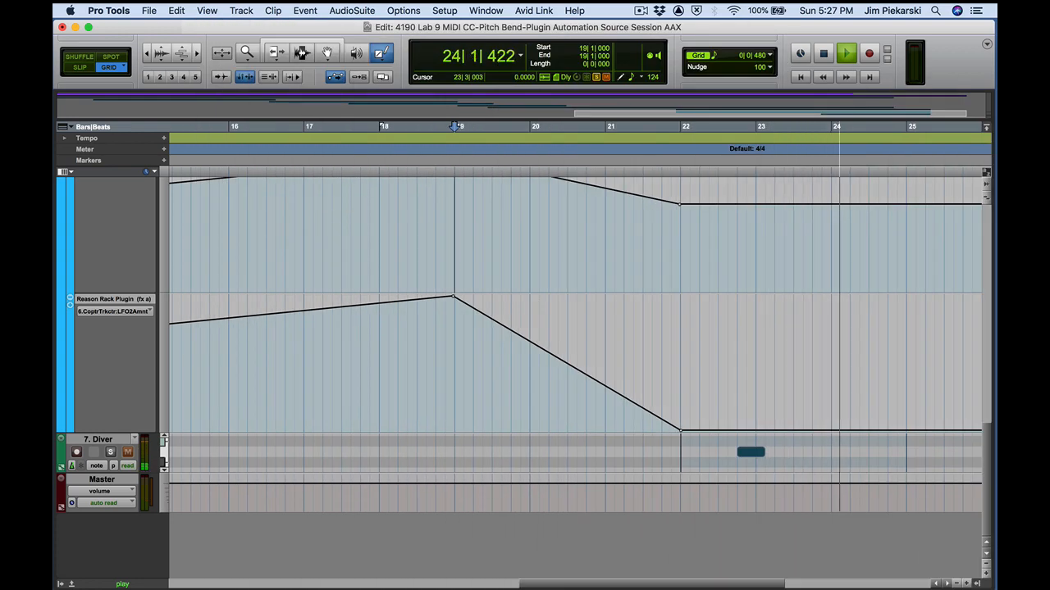
{"action": "key", "text": "space"}
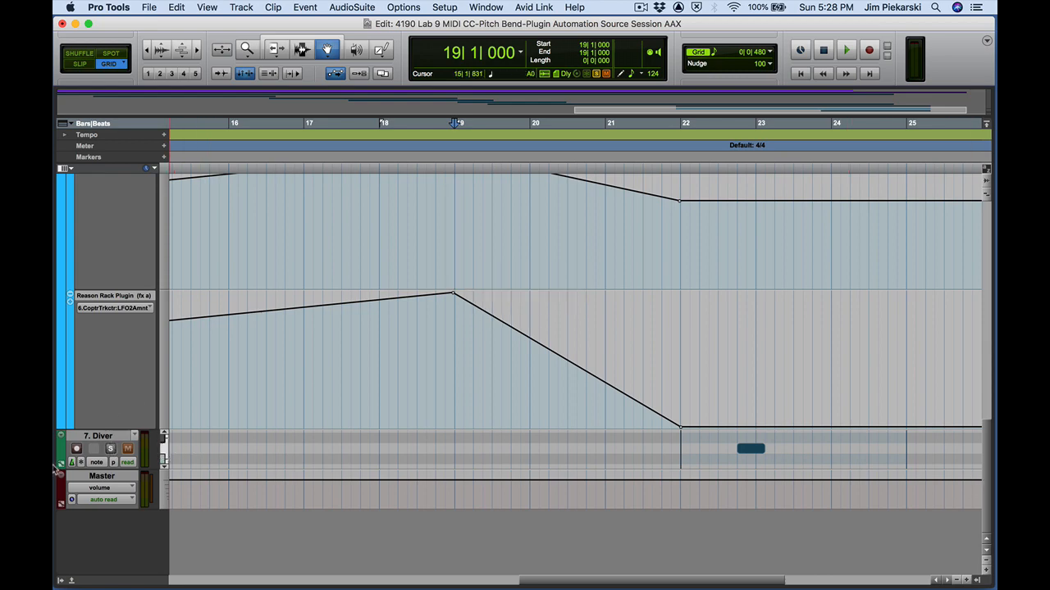
Hide both Reason Rack Plugin automation lanes and resize the Diver and Copter Down tracks
{"action": "left_click_drag", "start_coordinate": [91, 468], "coordinate": [91, 528]}
{"action": "left_click", "coordinate": [71, 298]}
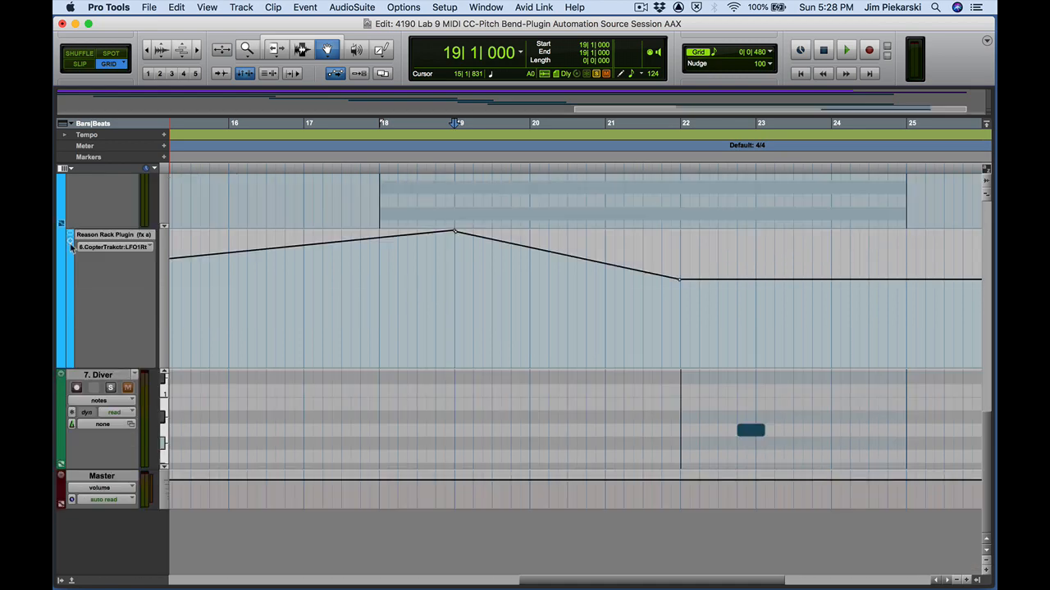
{"action": "scroll", "coordinate": [152, 280], "scroll_direction": "up", "scroll_amount": 4}
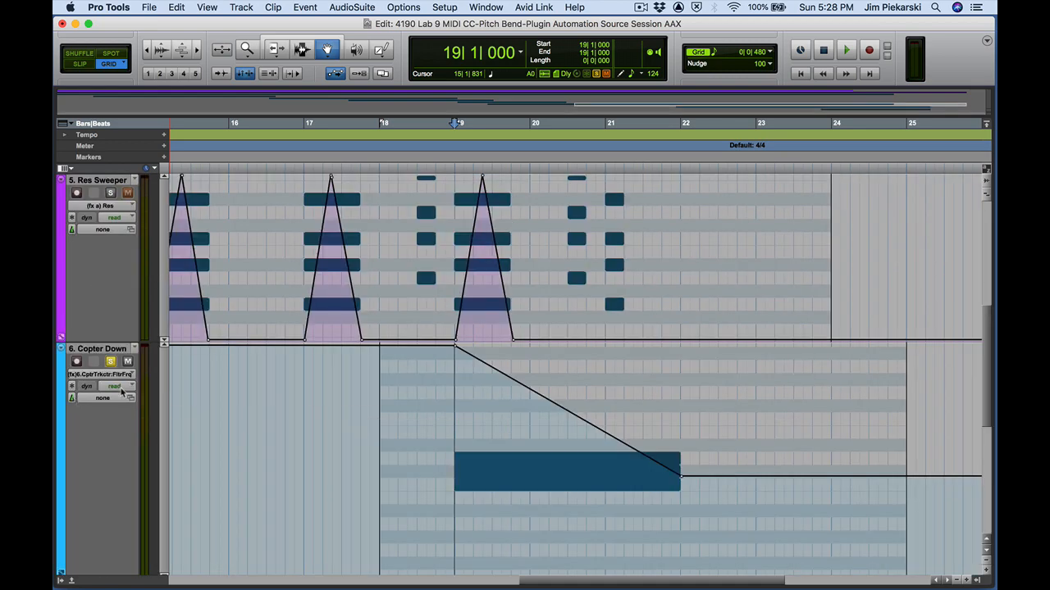
{"action": "scroll", "coordinate": [125, 389], "scroll_direction": "down", "scroll_amount": 4}
{"action": "left_click", "coordinate": [126, 389]}
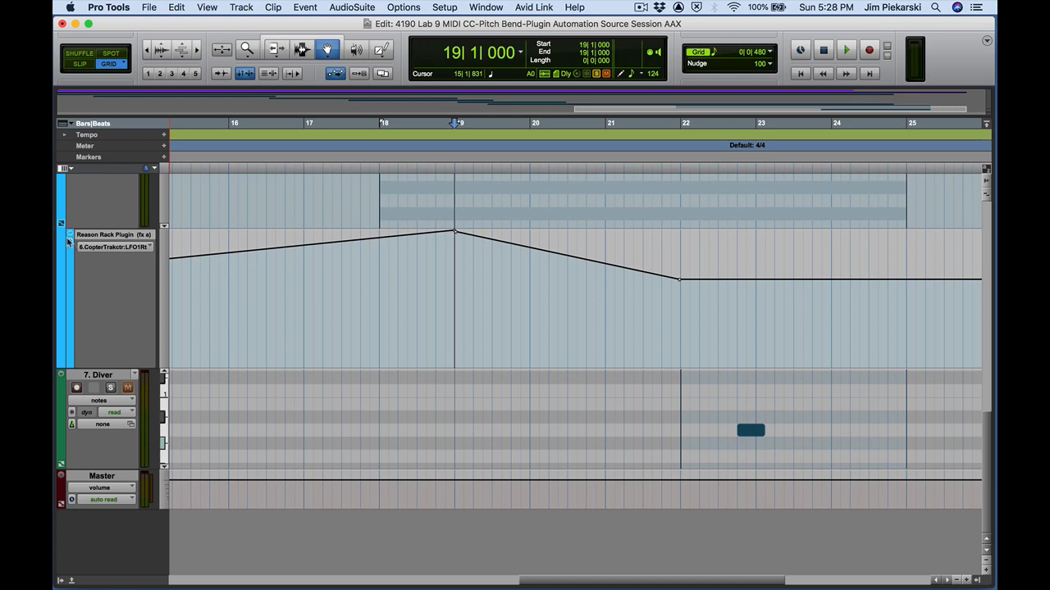
{"action": "left_click", "coordinate": [69, 241]}
{"action": "left_click", "coordinate": [69, 241]}
{"action": "left_click", "coordinate": [62, 224]}
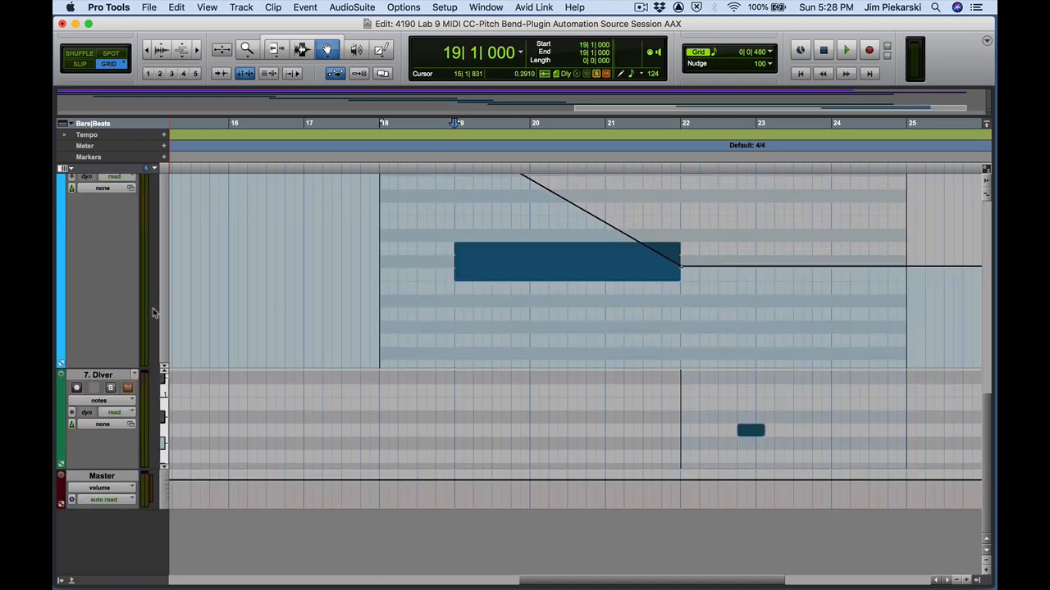
{"action": "left_click_drag", "start_coordinate": [99, 368], "coordinate": [100, 222]}
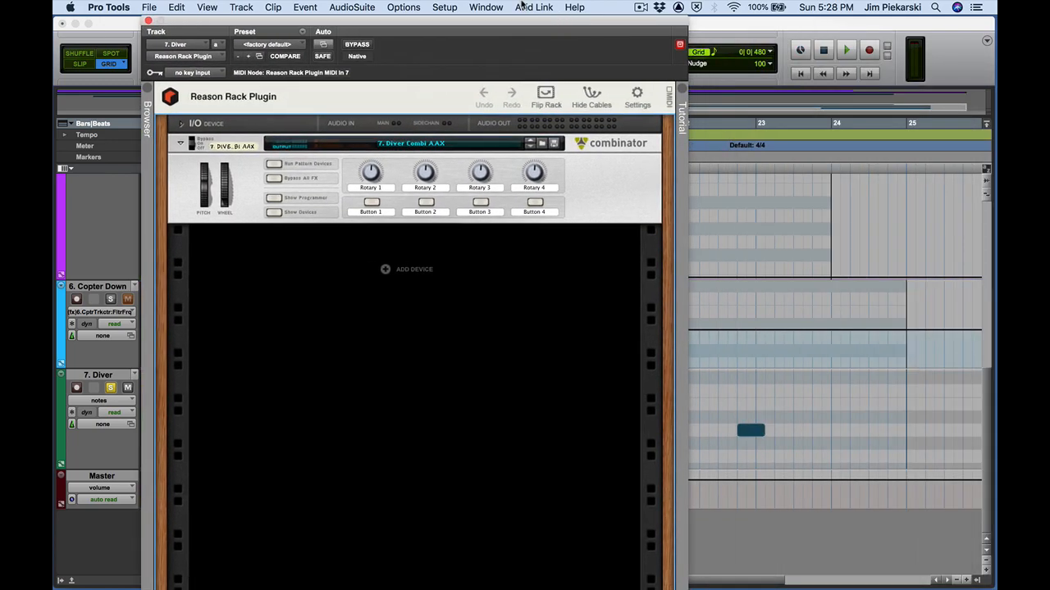
Show the devices in the Diver Reason Rack Plugin, expand the Subtractor, and try its Bend wheel
{"action": "left_click", "coordinate": [274, 213]}
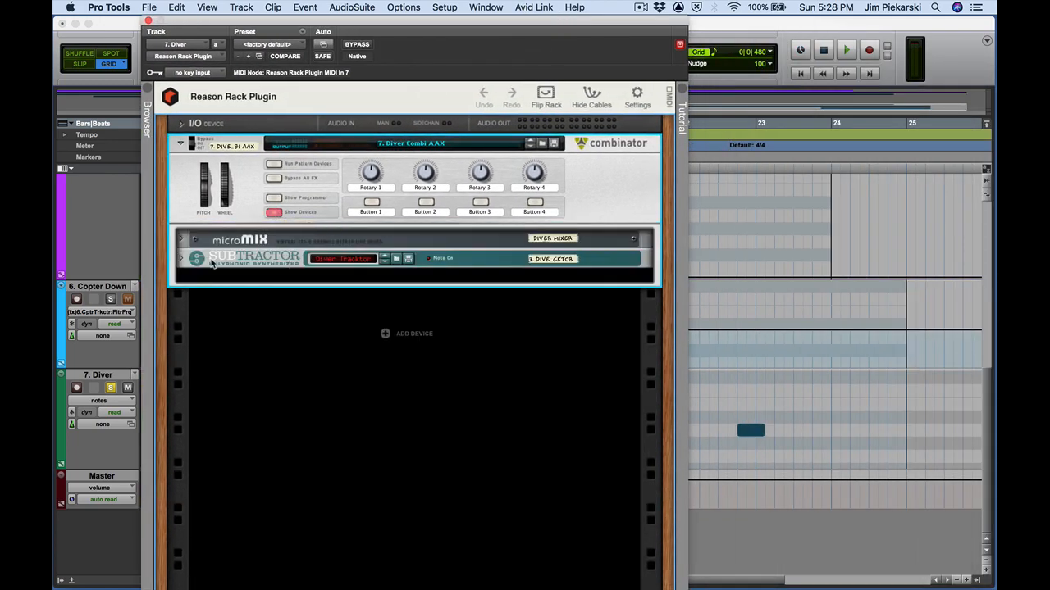
{"action": "left_click", "coordinate": [181, 259]}
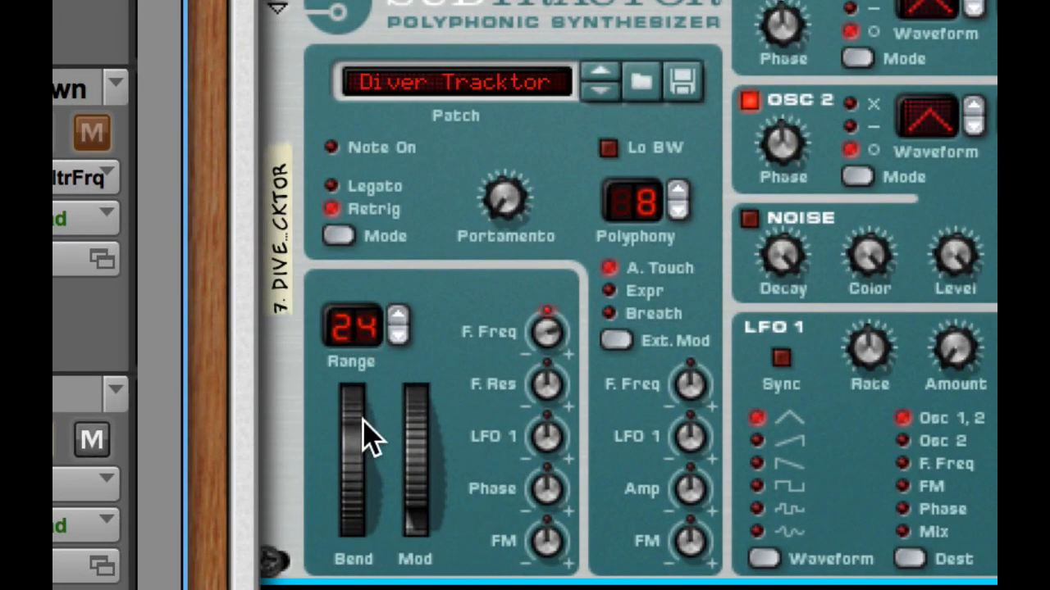
{"action": "left_click_drag", "start_coordinate": [363, 434], "coordinate": [375, 527]}
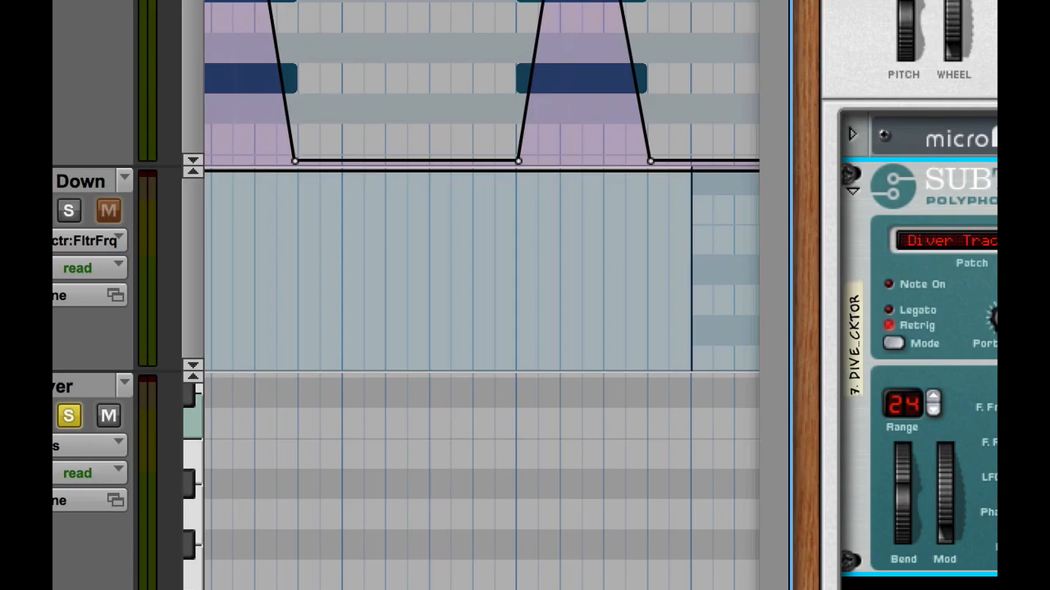
{"action": "key", "text": "super+Tab"}
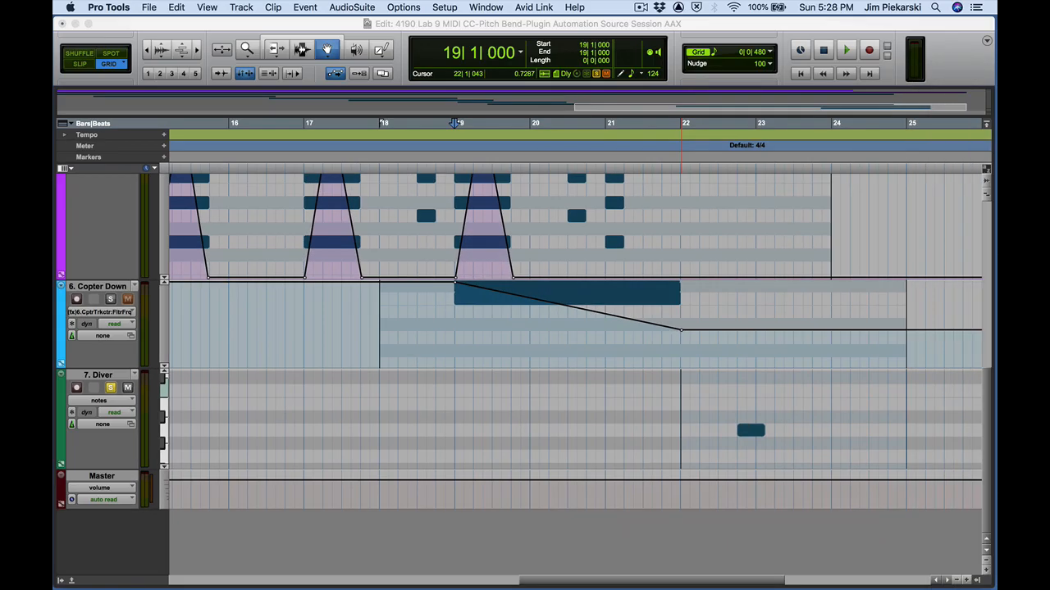
Switch the Diver track view to pitch bend and raise the pitch bend to maximum just before bar 23
{"action": "left_click", "coordinate": [103, 402]}
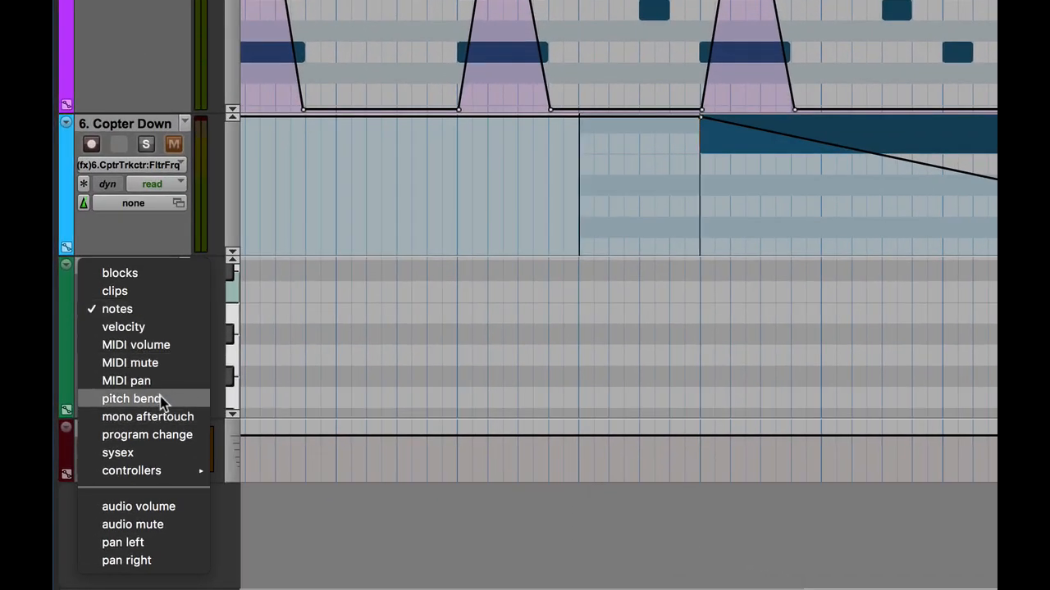
{"action": "left_click", "coordinate": [160, 396]}
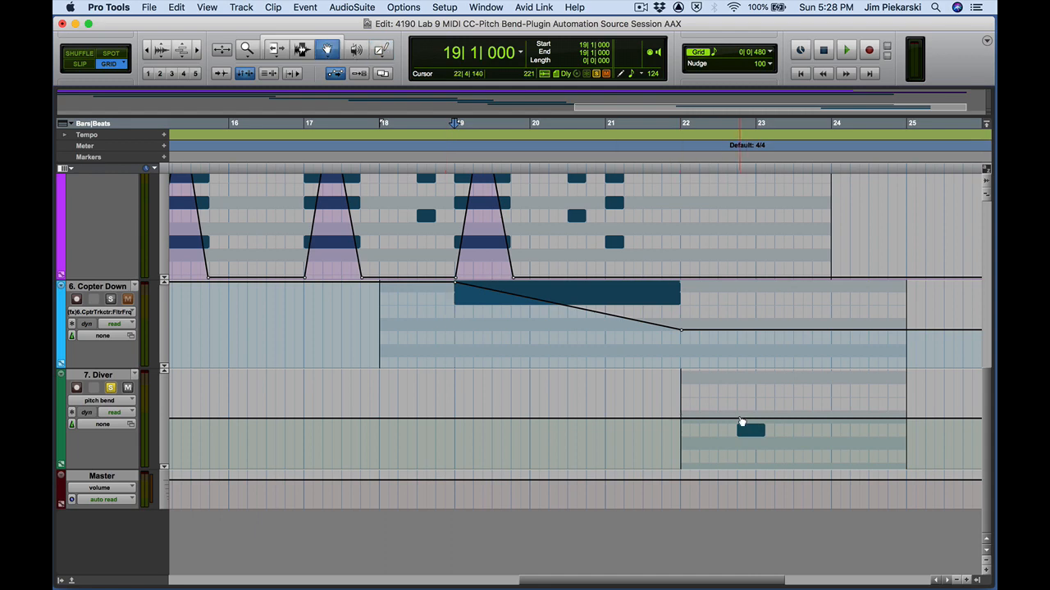
{"action": "left_click_drag", "start_coordinate": [740, 422], "coordinate": [739, 367]}
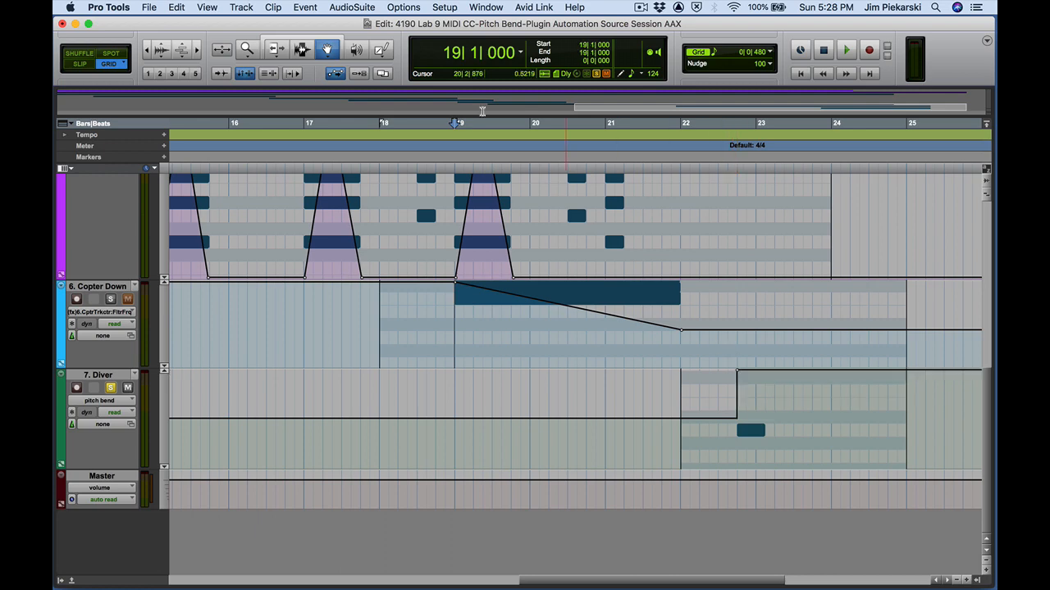
Zoom in around bar 23 and draw the Diver pitch bend ramping from maximum down to minimum with the Pencil tool
{"action": "left_click_drag", "start_coordinate": [533, 580], "coordinate": [722, 577]}
{"action": "key", "text": "super+bracketright"}
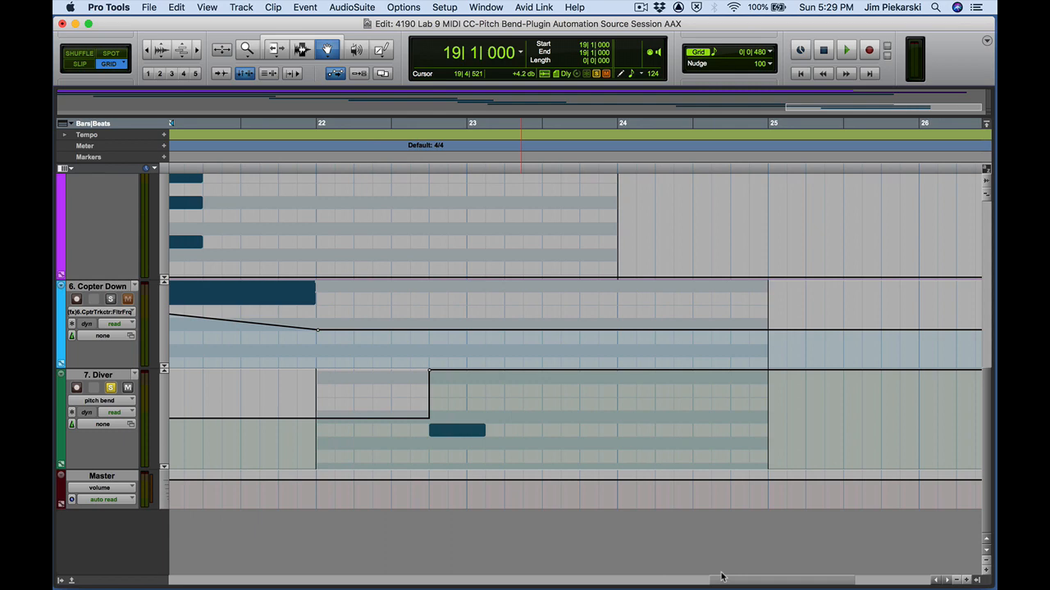
{"action": "left_click", "coordinate": [384, 52]}
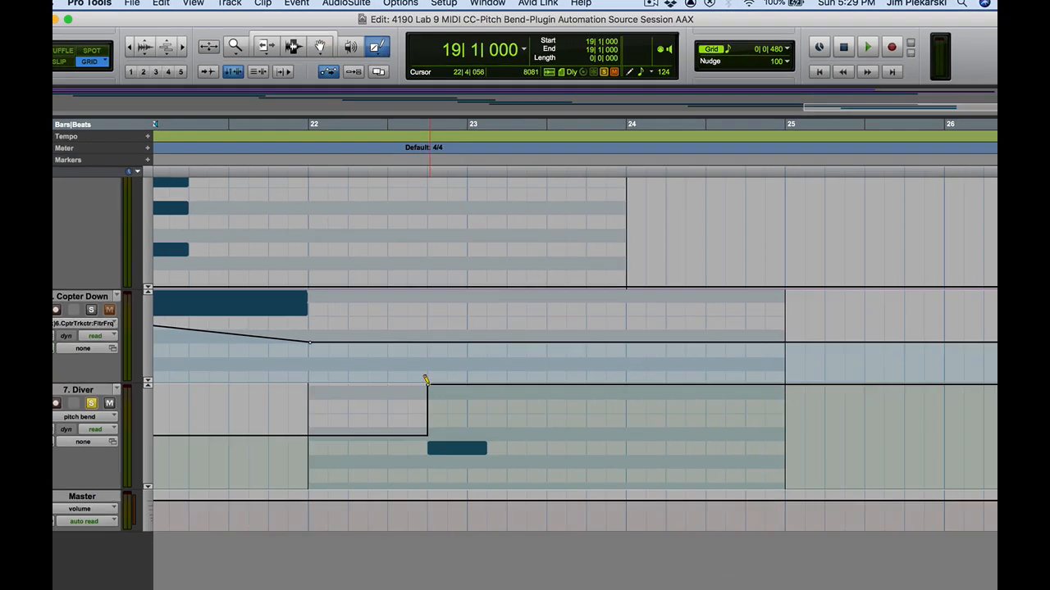
{"action": "left_click_drag", "start_coordinate": [431, 367], "coordinate": [467, 440]}
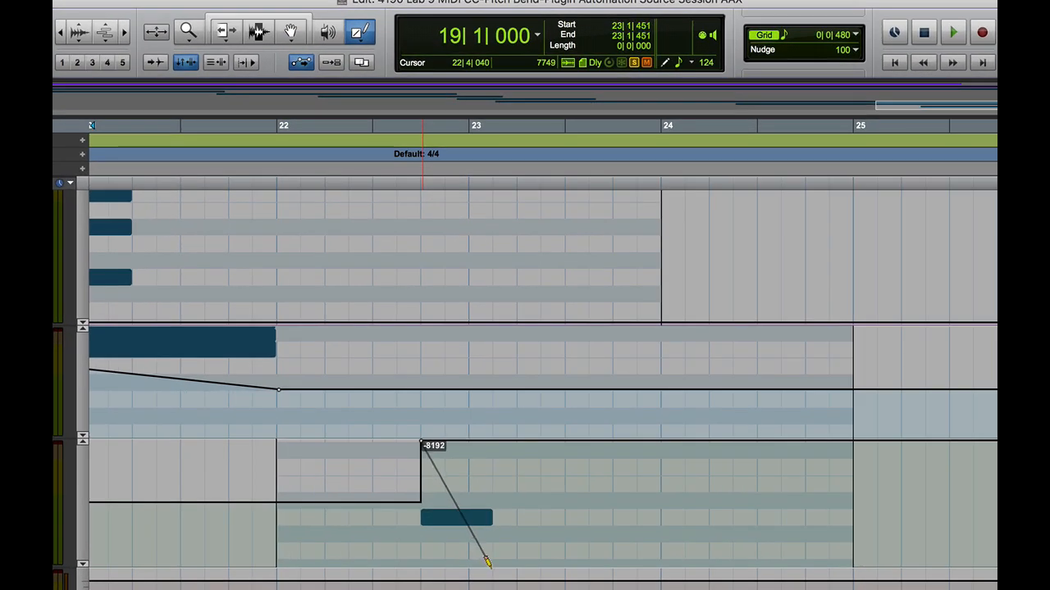
{"action": "left_click_drag", "start_coordinate": [487, 559], "coordinate": [489, 561]}
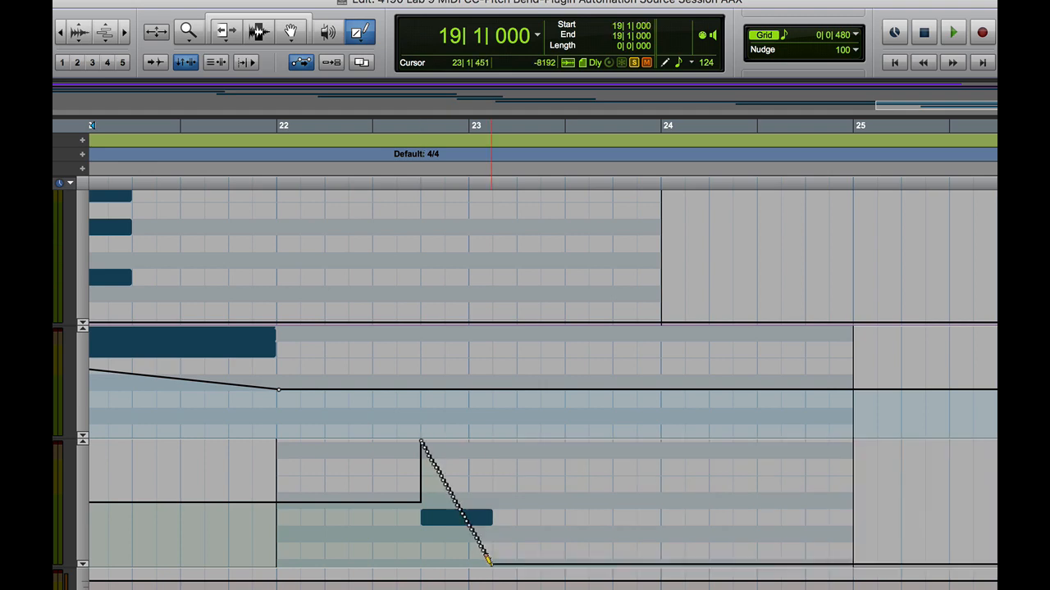
Play back from just after bar 22 to hear the new pitch bend on Diver
{"action": "key", "text": "F7"}
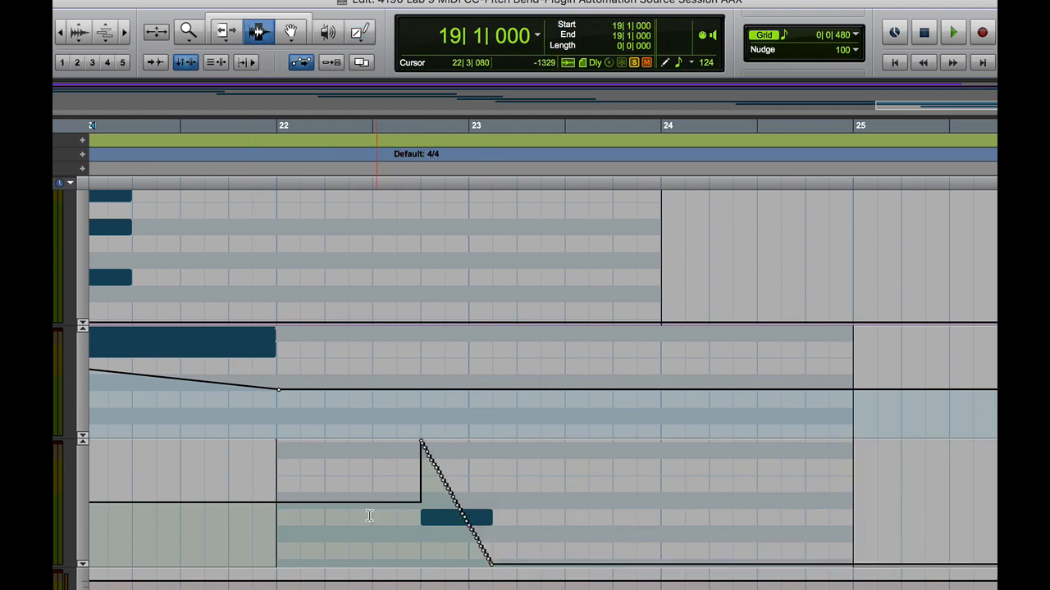
{"action": "left_click", "coordinate": [364, 513]}
{"action": "key", "text": "space"}
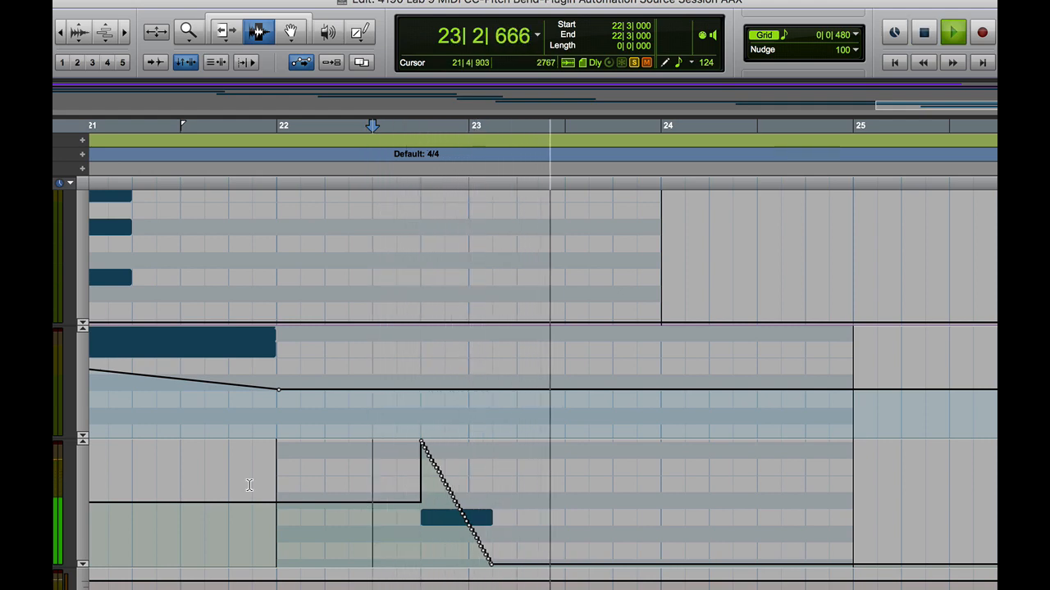
{"action": "key", "text": "space"}
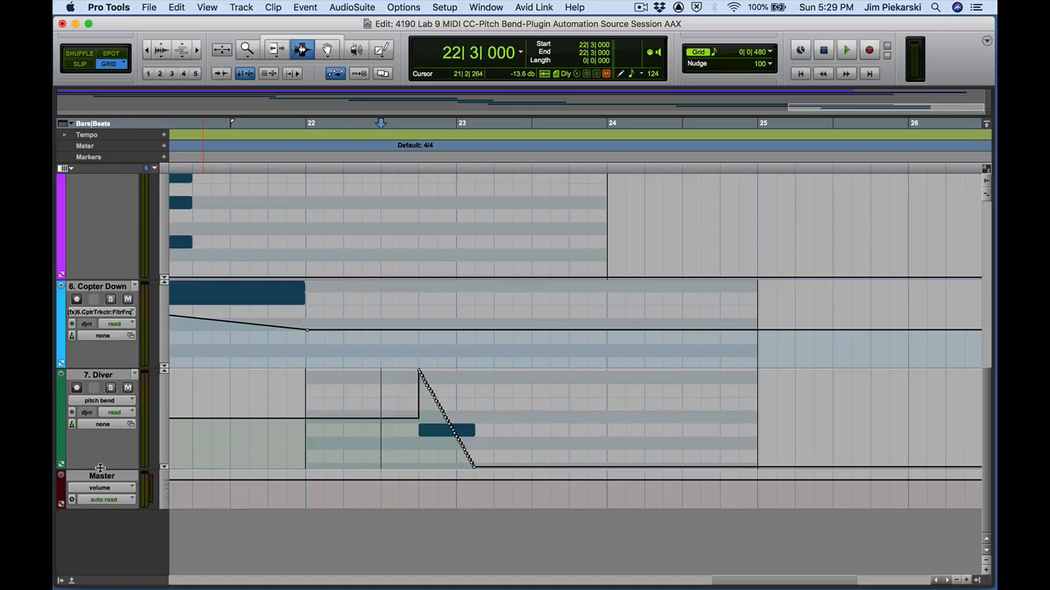
Shrink the Diver track and play the whole session from the start, following playback along the timeline
{"action": "left_click_drag", "start_coordinate": [100, 468], "coordinate": [100, 396]}
{"action": "key", "text": "Return"}
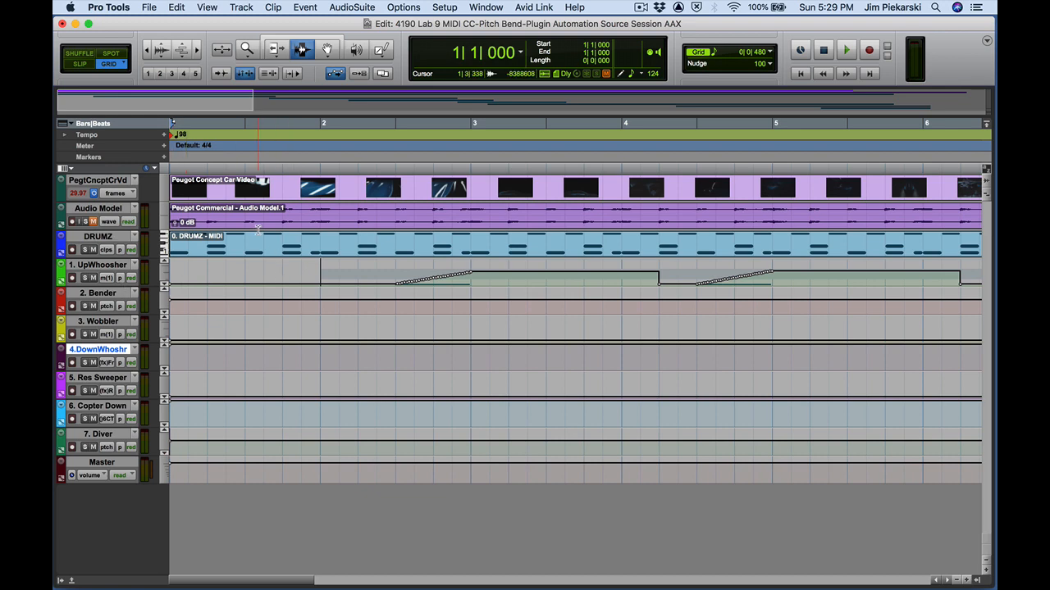
{"action": "key", "text": "space"}
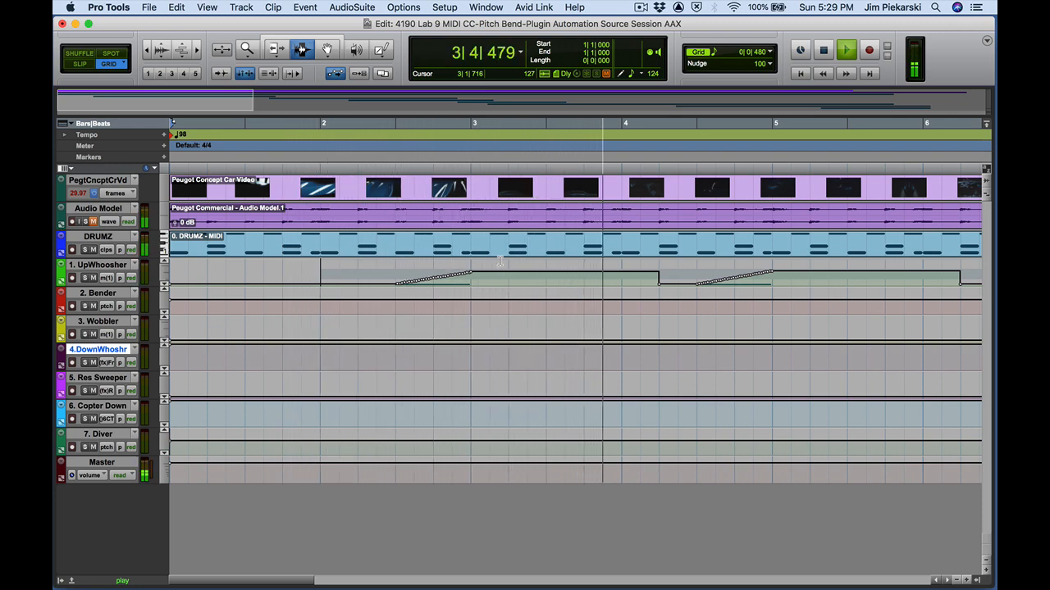
{"action": "key", "text": "super+bracketleft"}
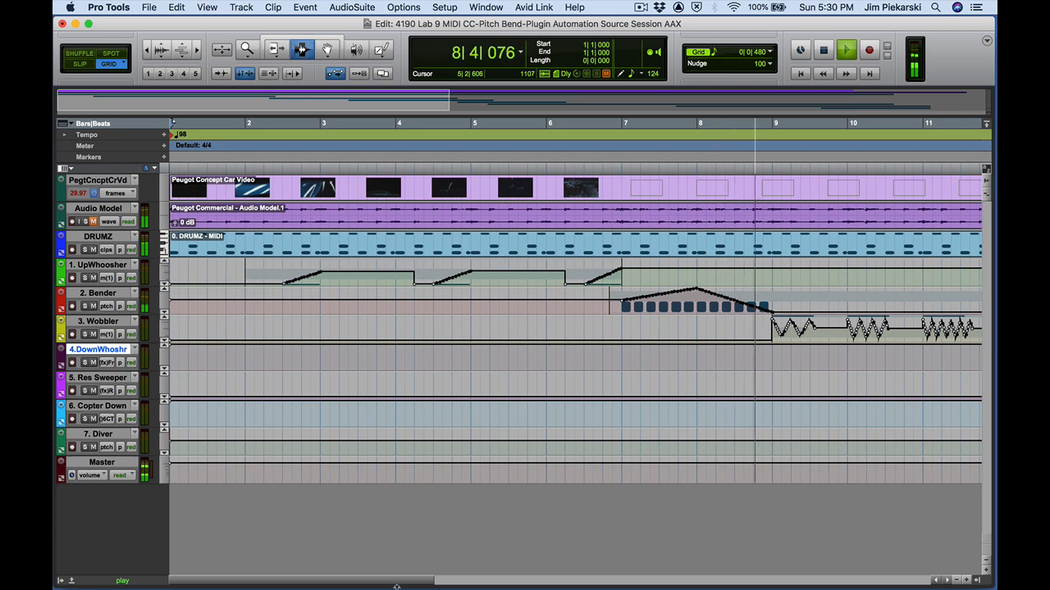
{"action": "left_click_drag", "start_coordinate": [408, 582], "coordinate": [622, 576]}
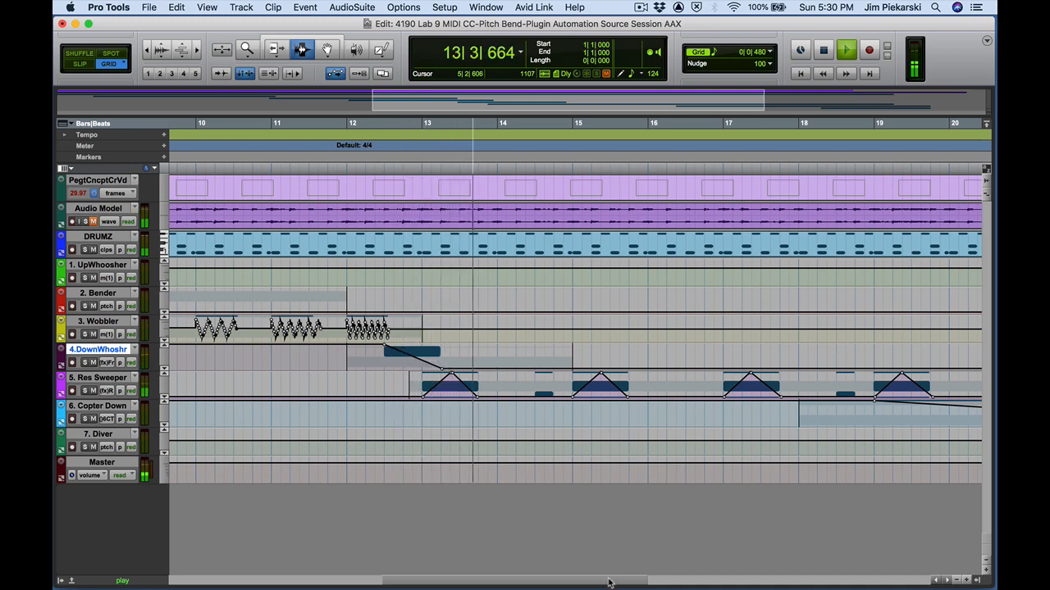
{"action": "left_click_drag", "start_coordinate": [612, 580], "coordinate": [698, 577]}
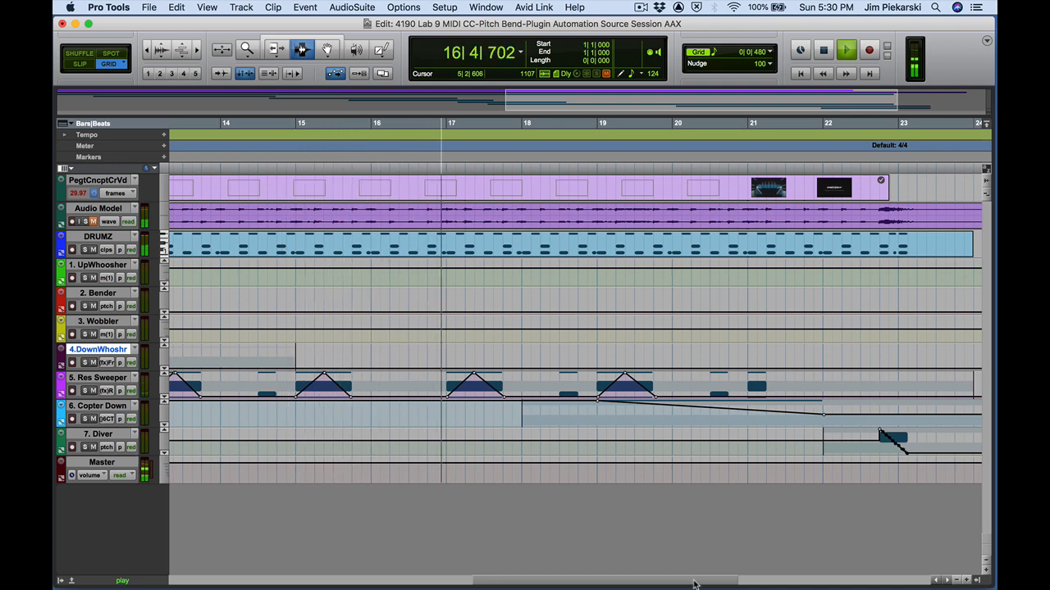
{"action": "left_click_drag", "start_coordinate": [693, 584], "coordinate": [761, 583]}
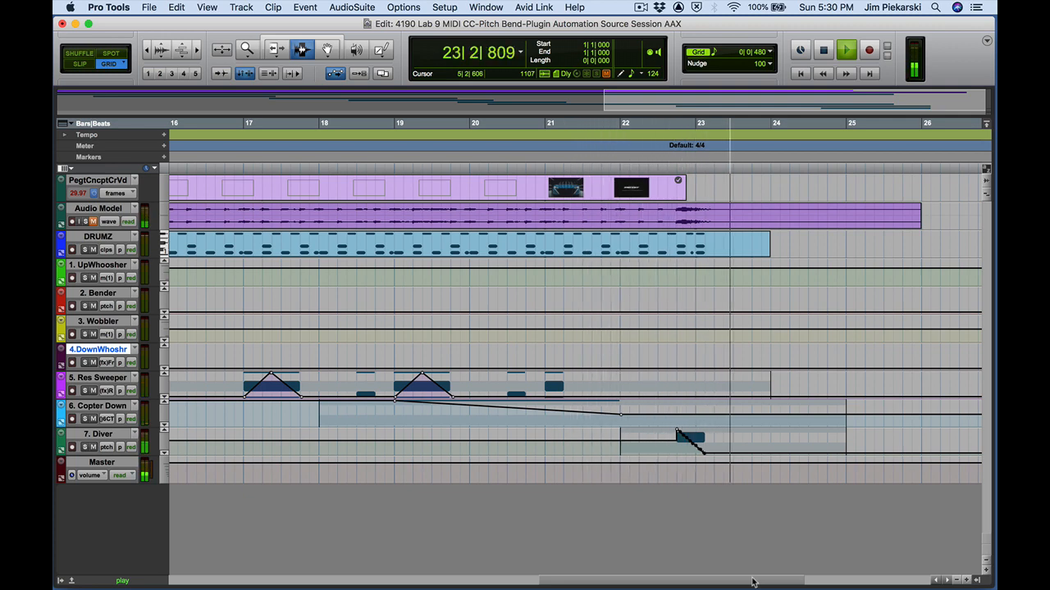
{"action": "left_click_drag", "start_coordinate": [752, 581], "coordinate": [292, 588]}
{"action": "key", "text": "space"}
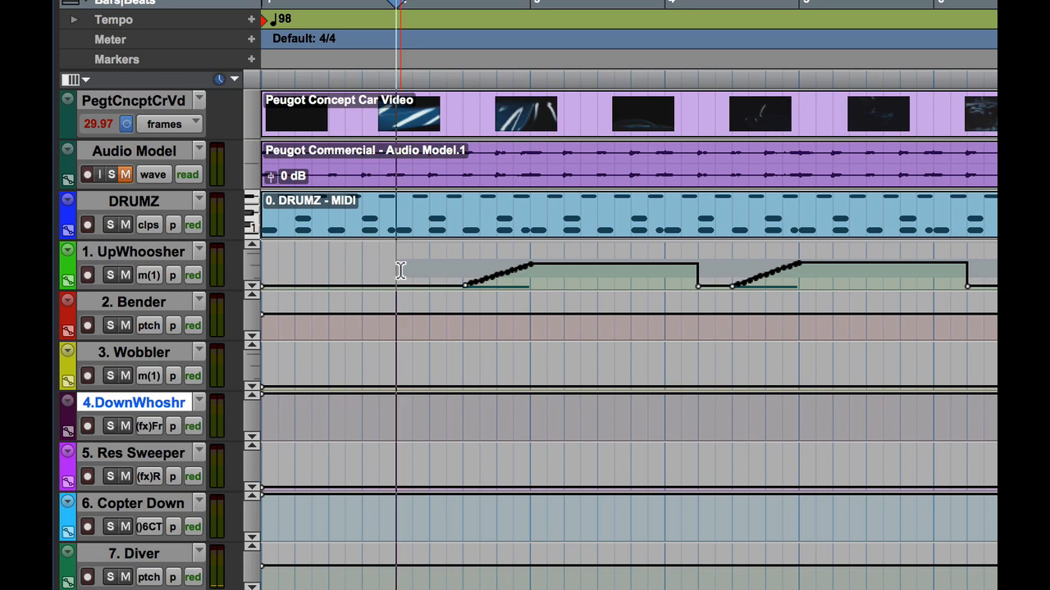
Enlarge the UpWhoosher track and redraw its first mod wheel ramp to start slightly earlier
{"action": "key", "text": "space"}
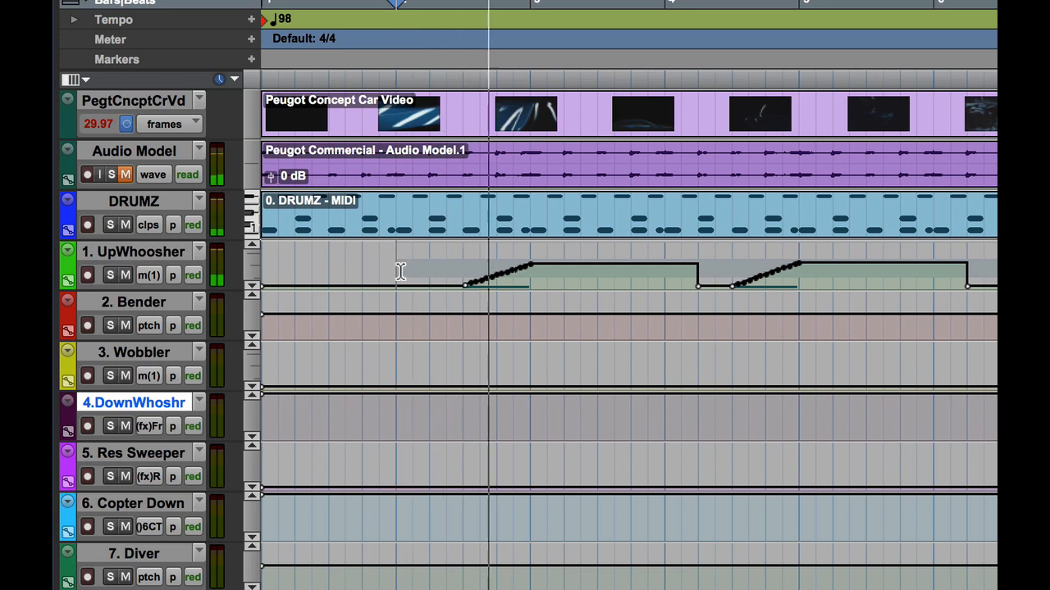
{"action": "key", "text": "space"}
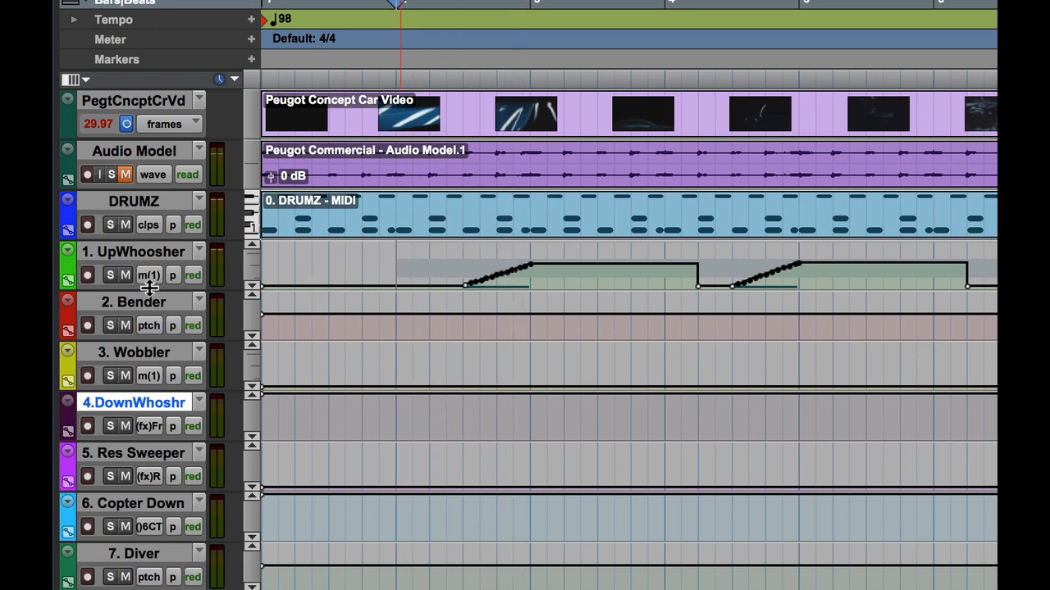
{"action": "left_click_drag", "start_coordinate": [151, 291], "coordinate": [216, 588]}
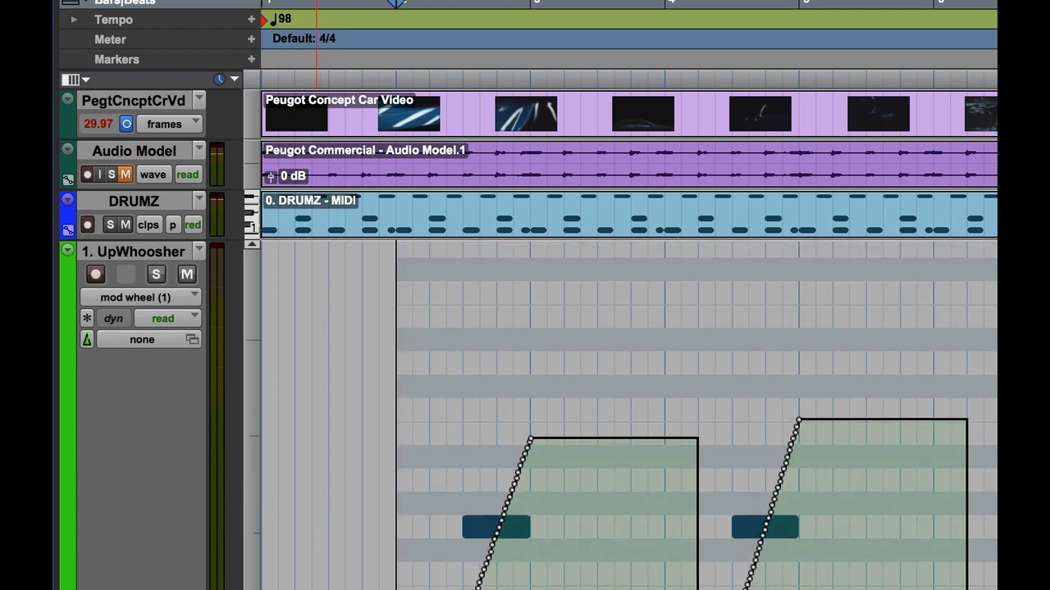
{"action": "scroll", "coordinate": [525, 460], "scroll_direction": "down", "scroll_amount": 5}
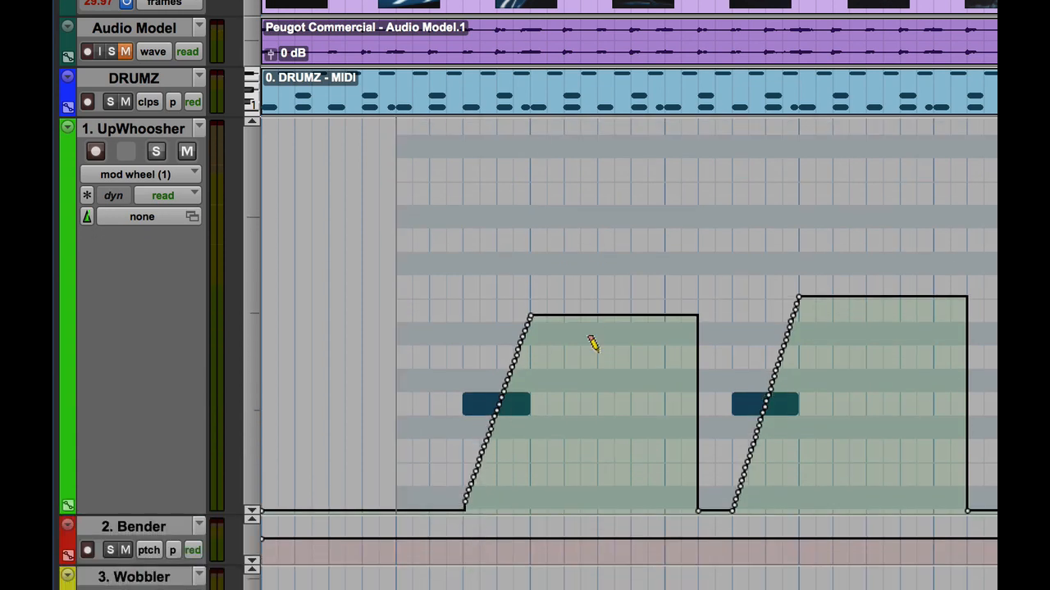
{"action": "mouse_move", "coordinate": [529, 314]}
{"action": "left_mouse_down"}
{"action": "mouse_move", "coordinate": [433, 447]}
{"action": "mouse_move", "coordinate": [451, 505]}
{"action": "left_mouse_up"}
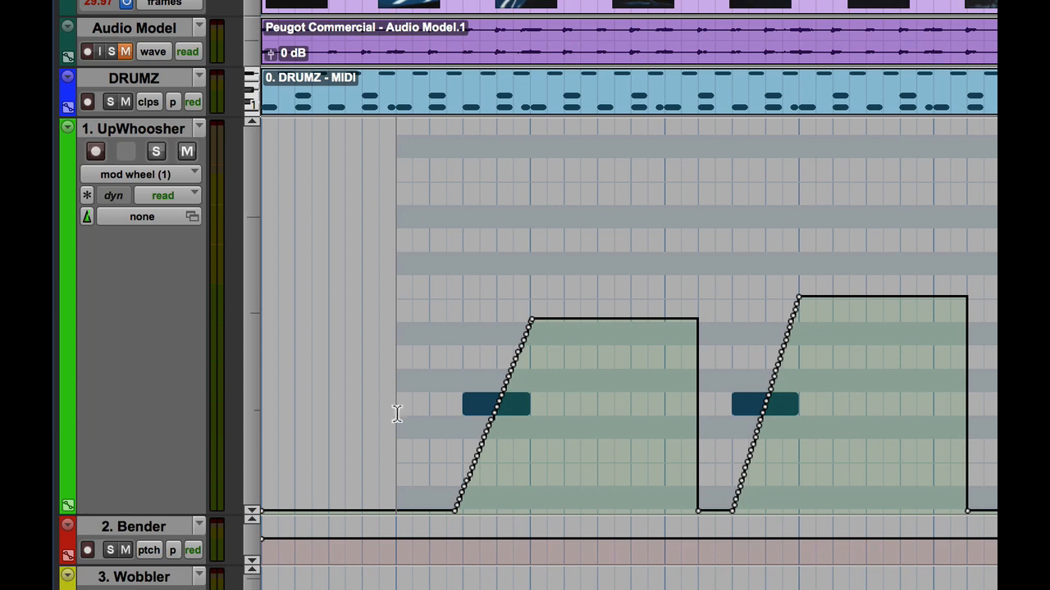
Shrink the UpWhoosher track back down and quit Pro Tools
{"action": "key", "text": "space"}
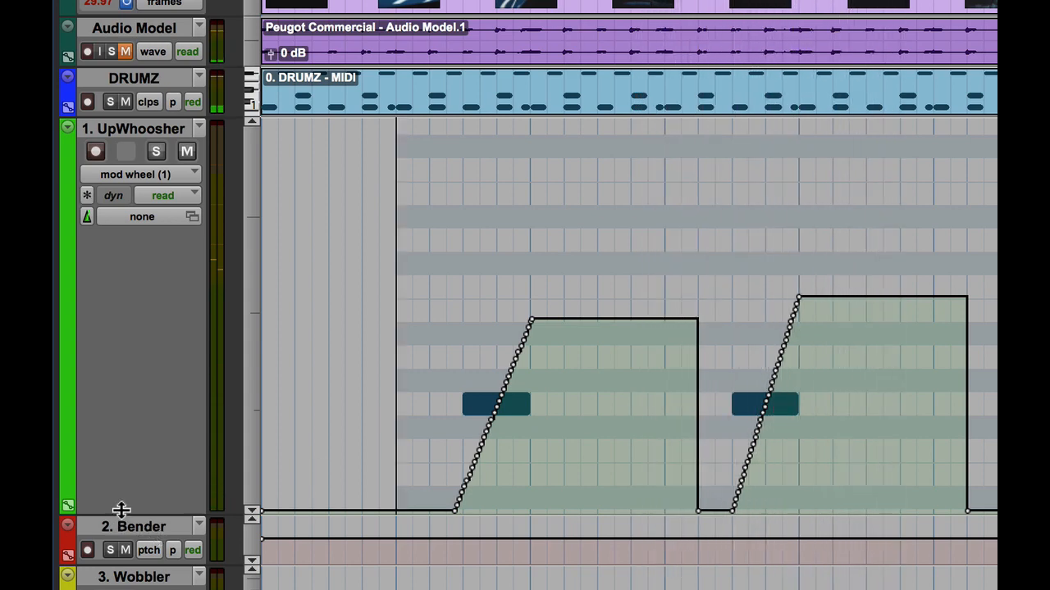
{"action": "left_click_drag", "start_coordinate": [121, 509], "coordinate": [175, 193]}
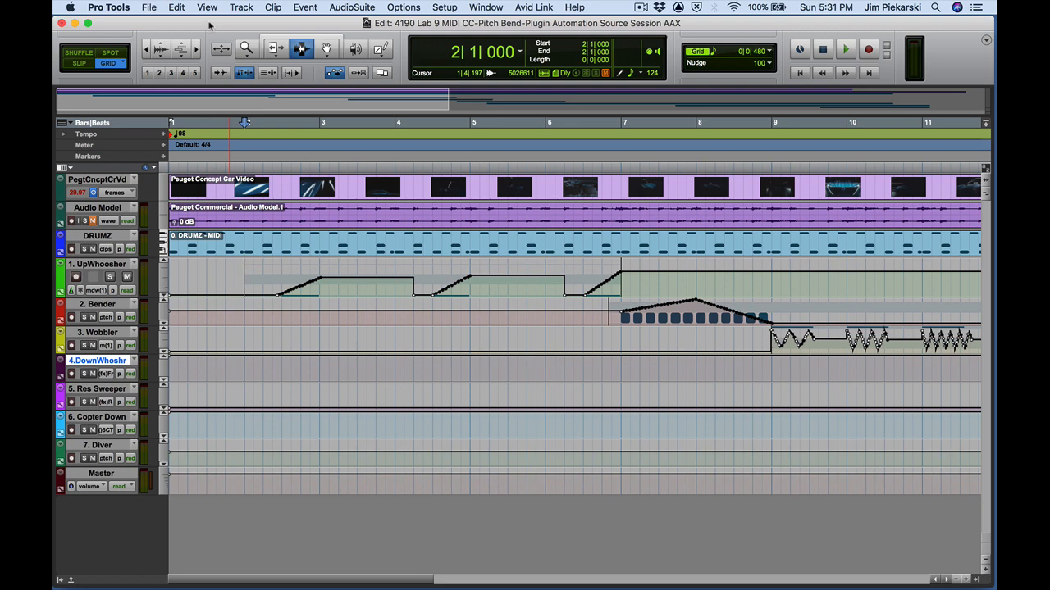
{"action": "key", "text": "super+q"}
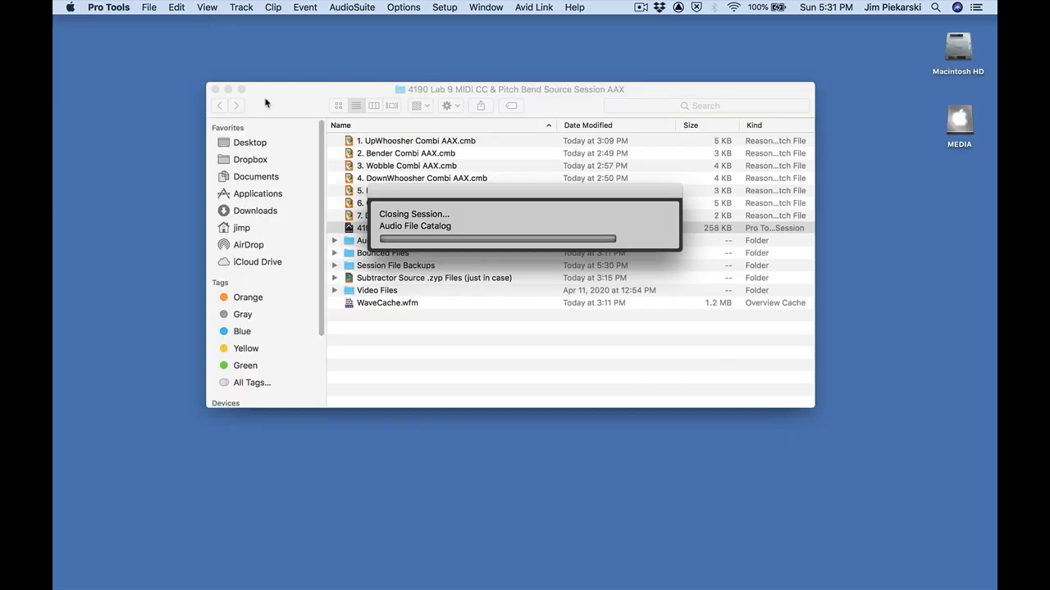
Close the session folder window and move the Audio Devices window out of the way
{"action": "left_click", "coordinate": [226, 92]}
{"action": "left_click", "coordinate": [215, 90]}
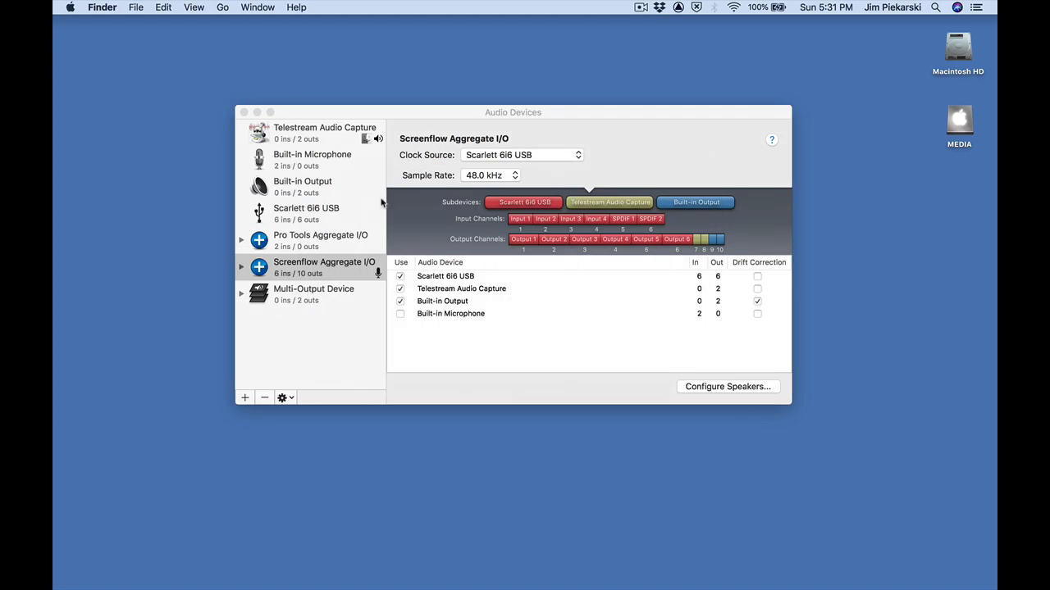
{"action": "left_click_drag", "start_coordinate": [351, 104], "coordinate": [378, 576]}
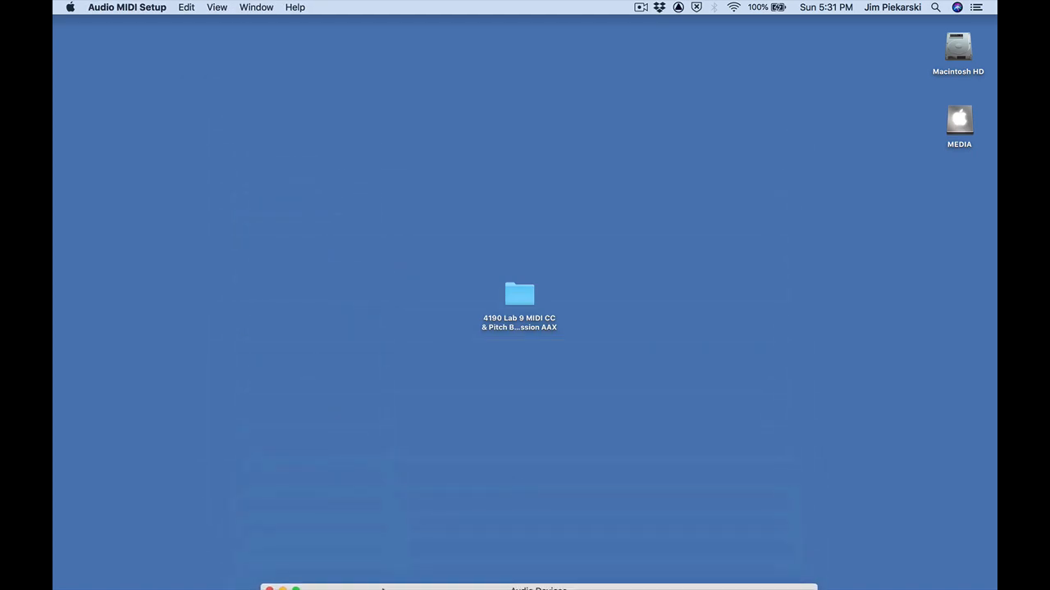
Compress the 4190 Lab 9 MIDI CC & Pitch Bend Source Session AAX folder and move the zip above it
{"action": "left_click", "coordinate": [518, 301]}
{"action": "right_click", "coordinate": [519, 300]}
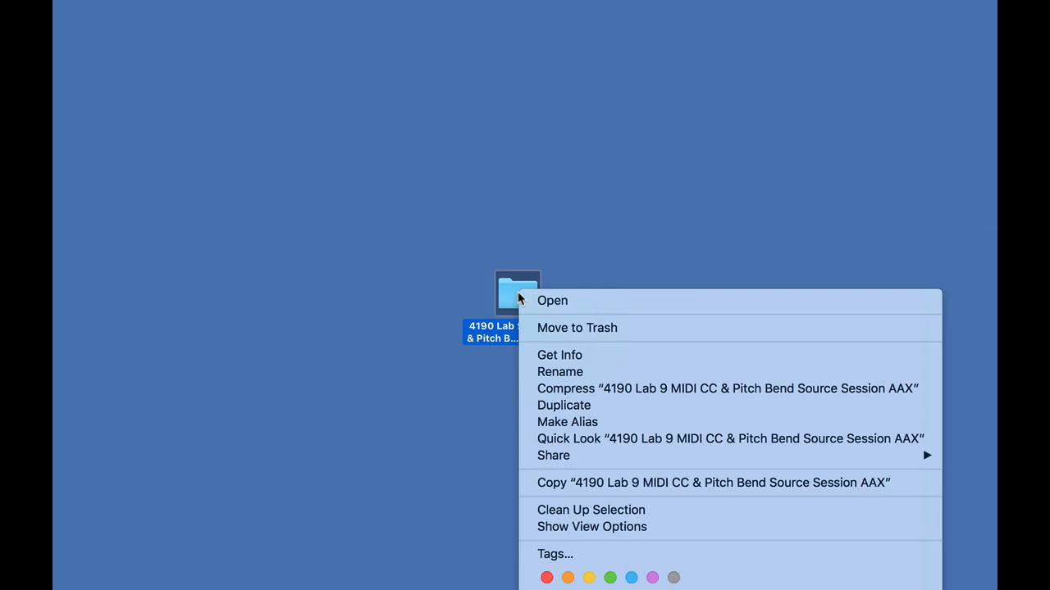
{"action": "left_click", "coordinate": [565, 389]}
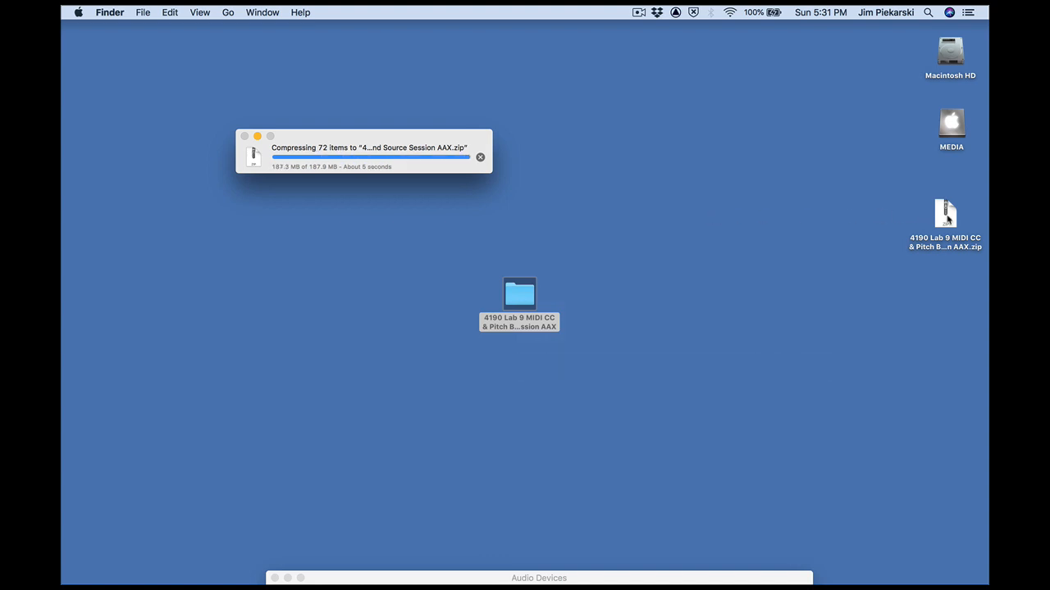
{"action": "left_click_drag", "start_coordinate": [523, 317], "coordinate": [510, 216]}
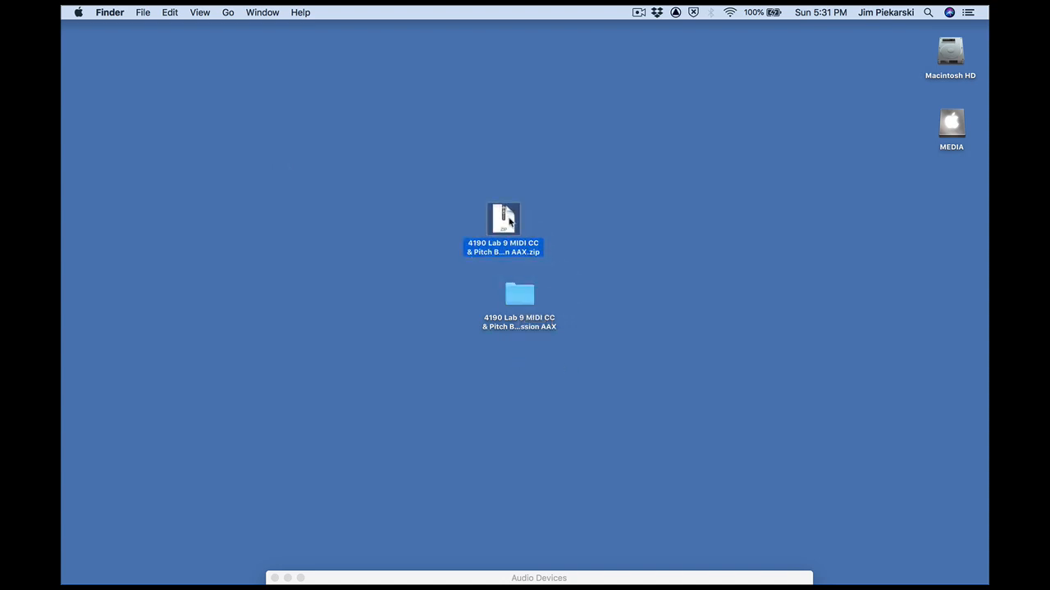